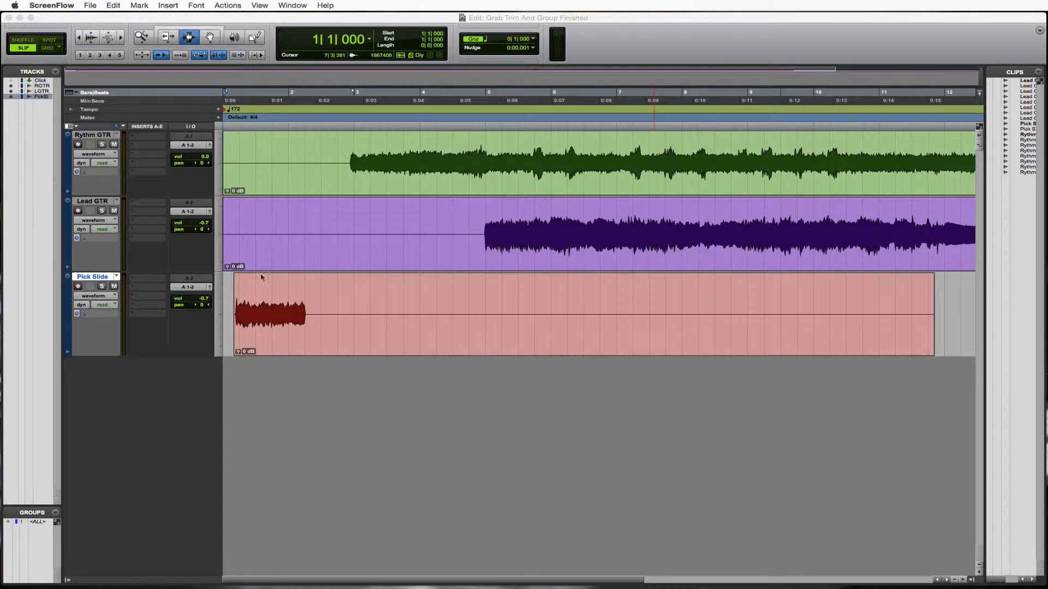
Step: Play the session from the beginning to hear how the three guitar tracks line up
{"action": "left_click", "coordinate": [371, 239]}
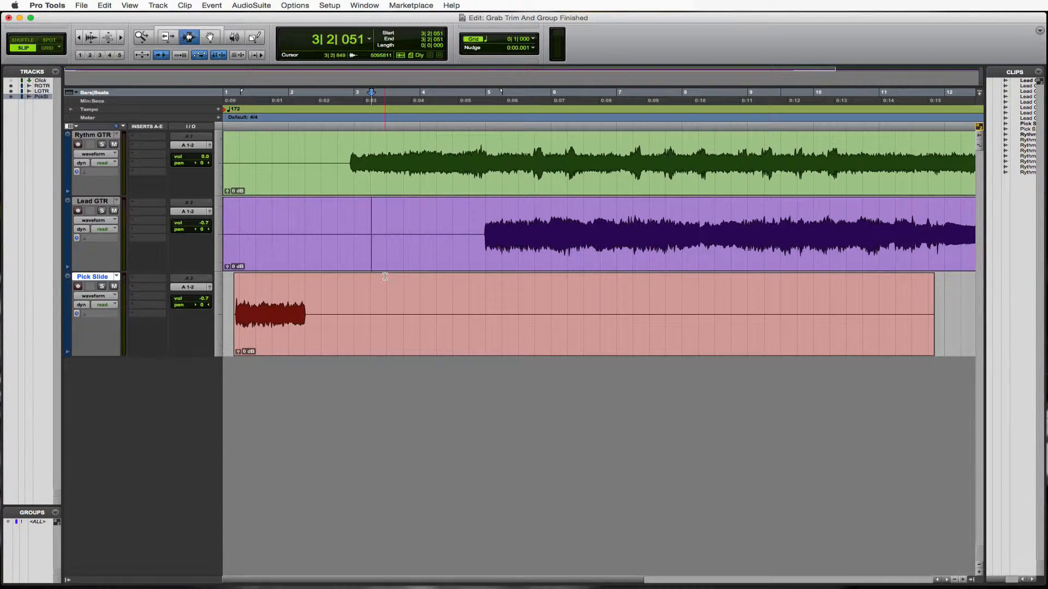
{"action": "key", "text": "Return"}
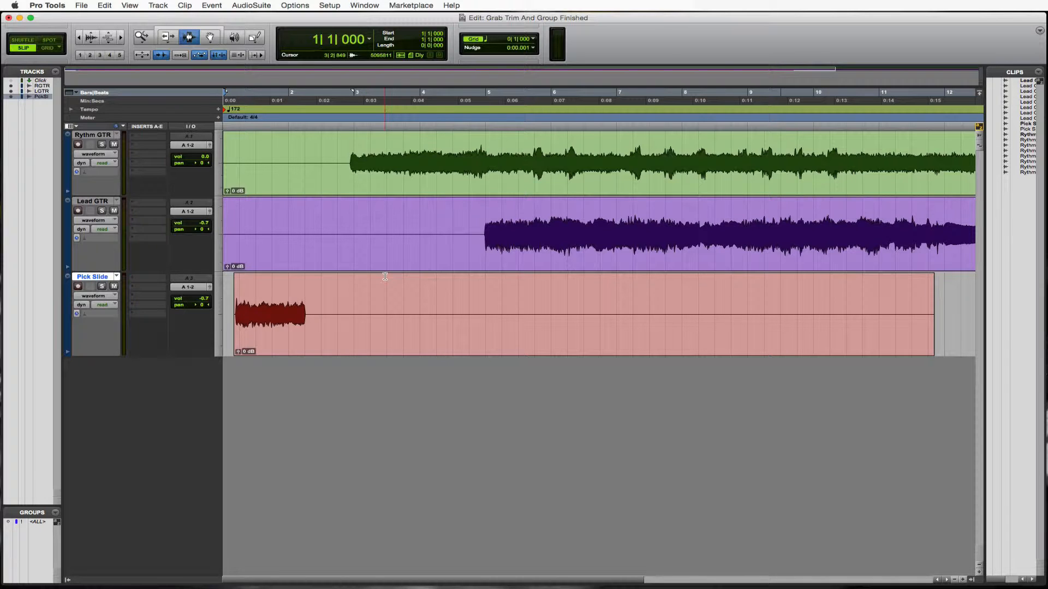
{"action": "key", "text": "space"}
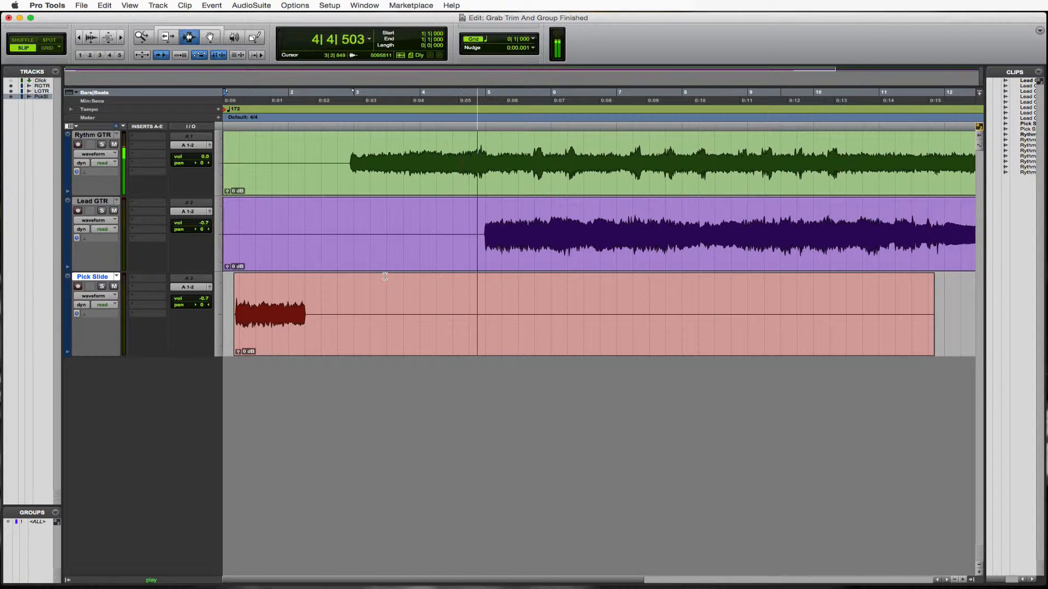
{"action": "key", "text": "space"}
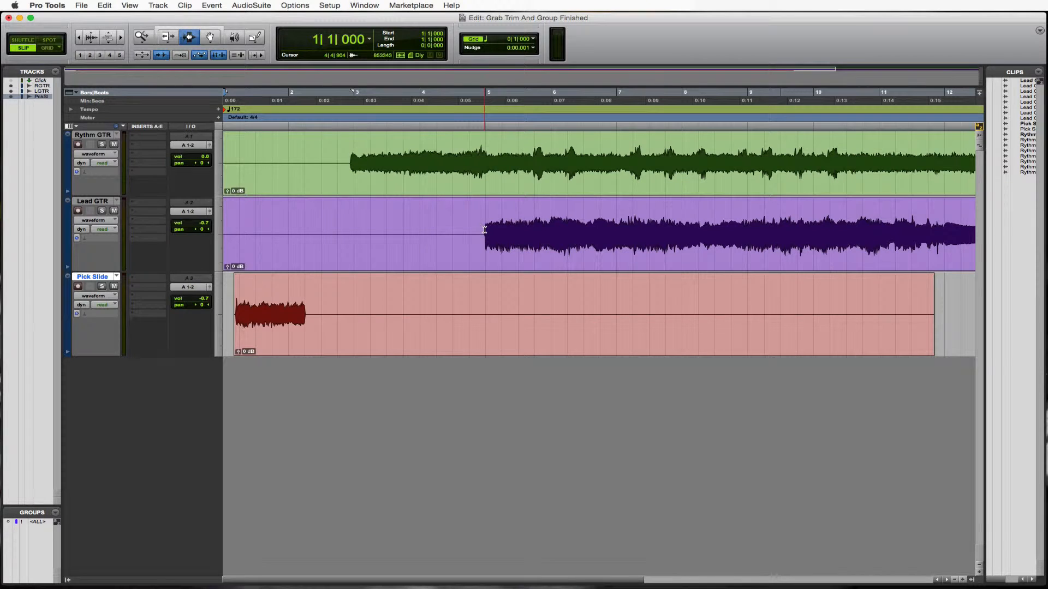
Step: Place the edit cursor exactly where the Lead GTR waveform begins, at 4|4|956
{"action": "left_click", "coordinate": [484, 229]}
{"action": "key", "text": "super+bracketright"}
{"action": "key", "text": "super+bracketright"}
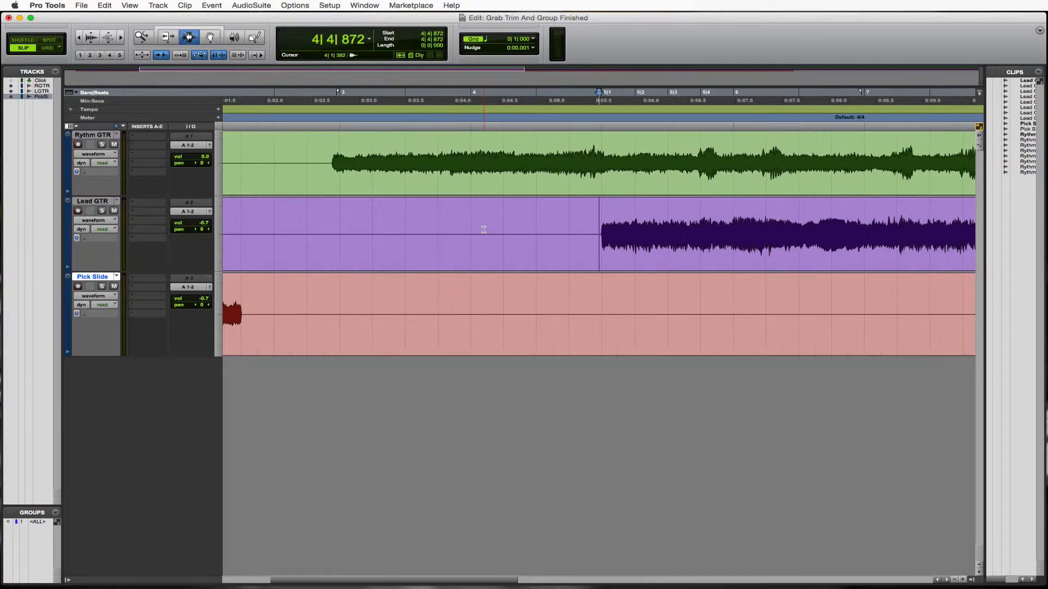
{"action": "key", "text": "super+bracketright"}
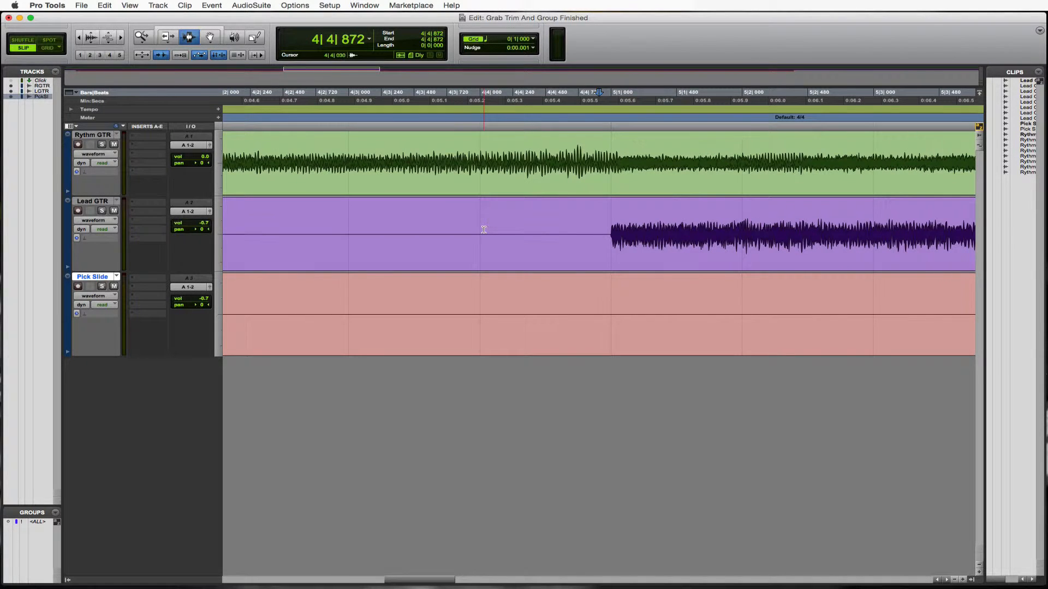
{"action": "left_click", "coordinate": [609, 236]}
{"action": "left_click", "coordinate": [611, 239]}
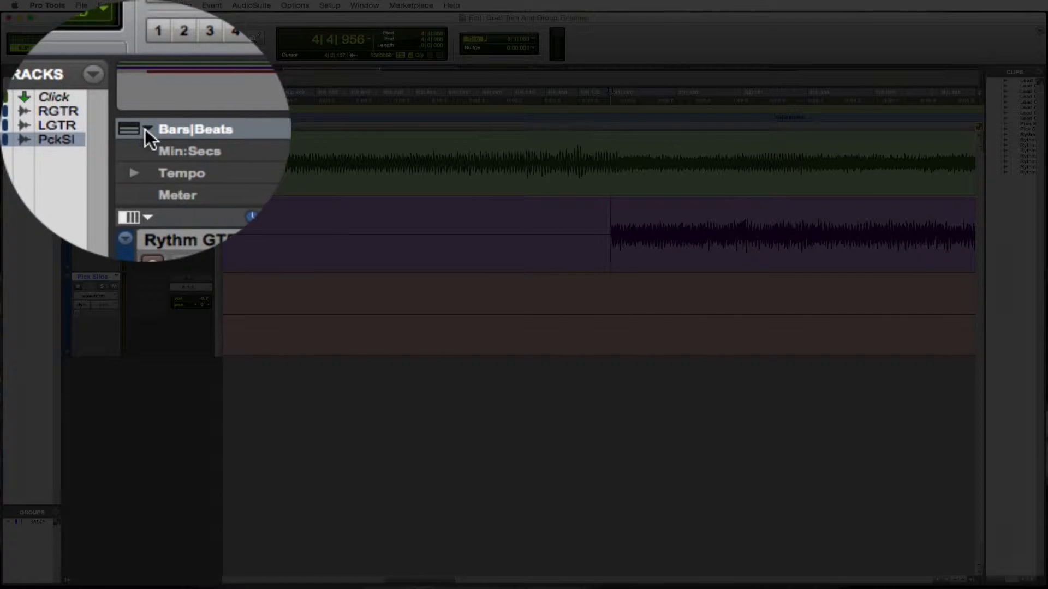
Step: Show the Markers ruler and add a marker named "Pick Slide" at the cursor position
{"action": "left_click", "coordinate": [146, 131]}
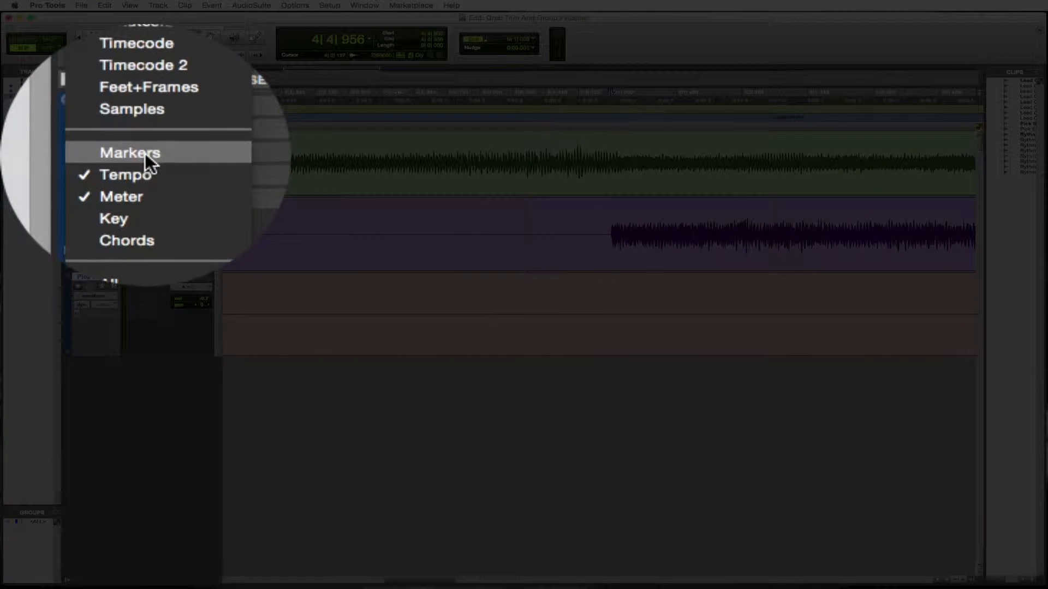
{"action": "left_click", "coordinate": [145, 153]}
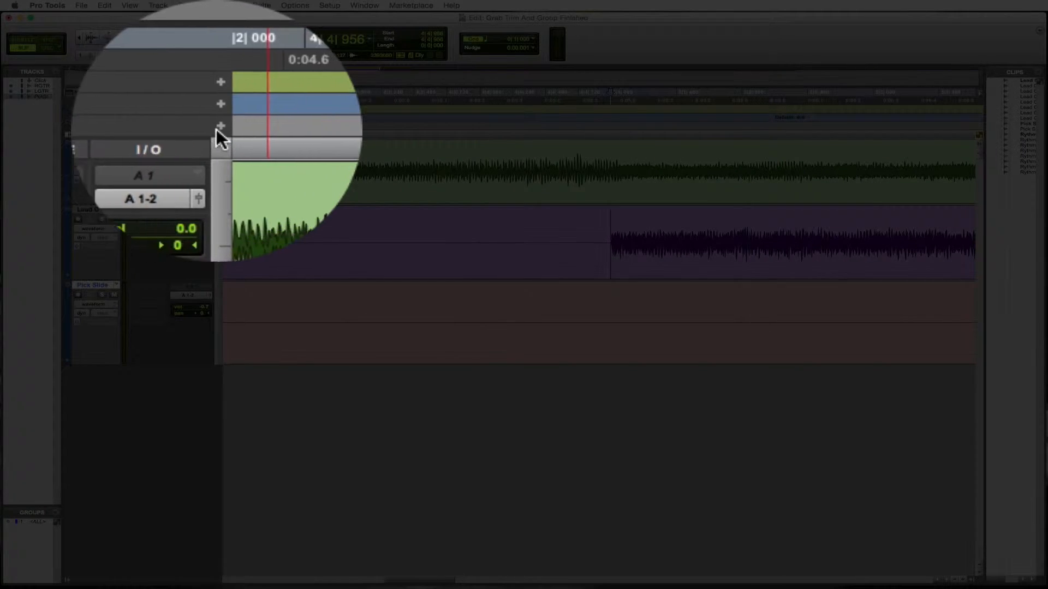
{"action": "left_click", "coordinate": [218, 129]}
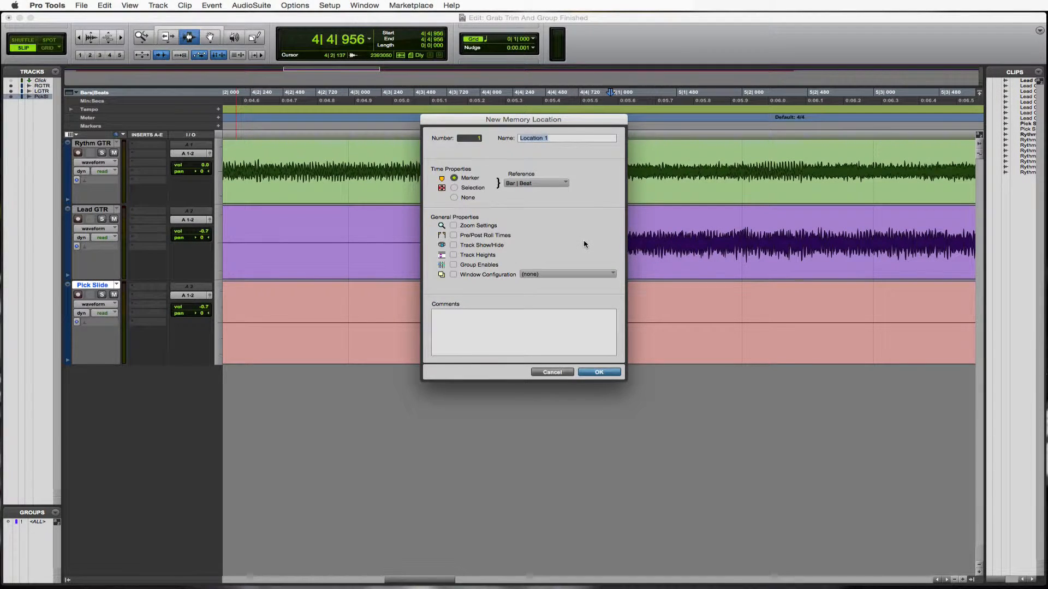
{"action": "type", "text": "Pick Slide"}
{"action": "key", "text": "Return"}
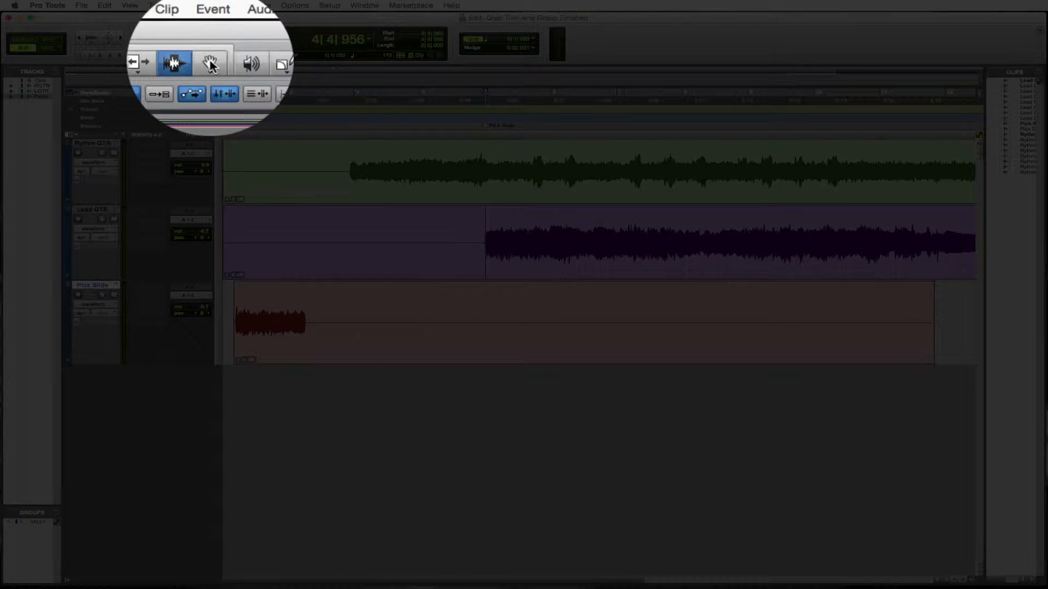
Step: Move the Pick Slide clip with the Grabber tool to start at about 3|4|790, with its audio ending near the marker
{"action": "left_click", "coordinate": [211, 37]}
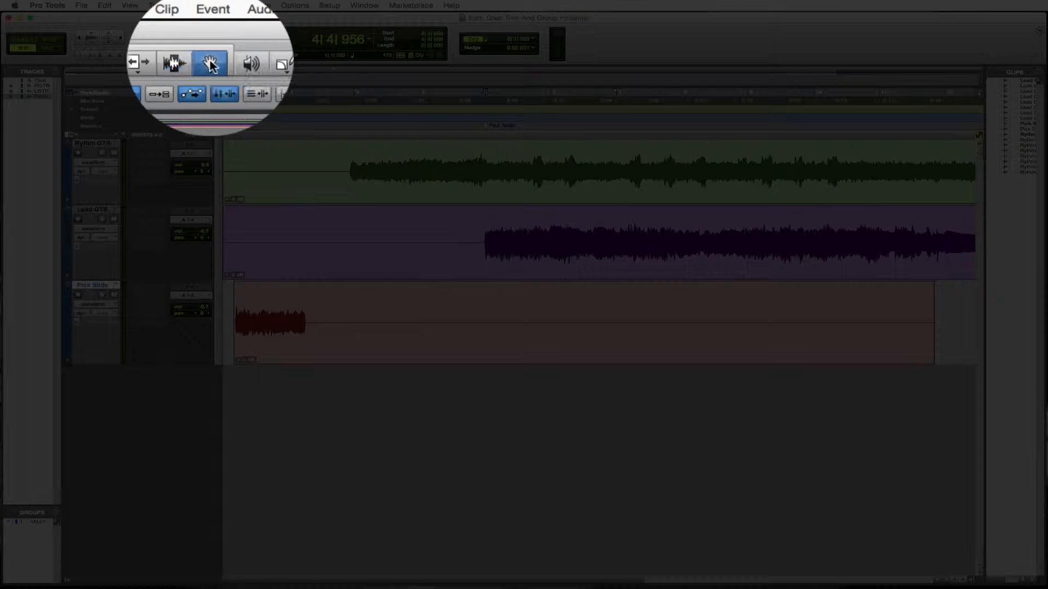
{"action": "left_click", "coordinate": [296, 316]}
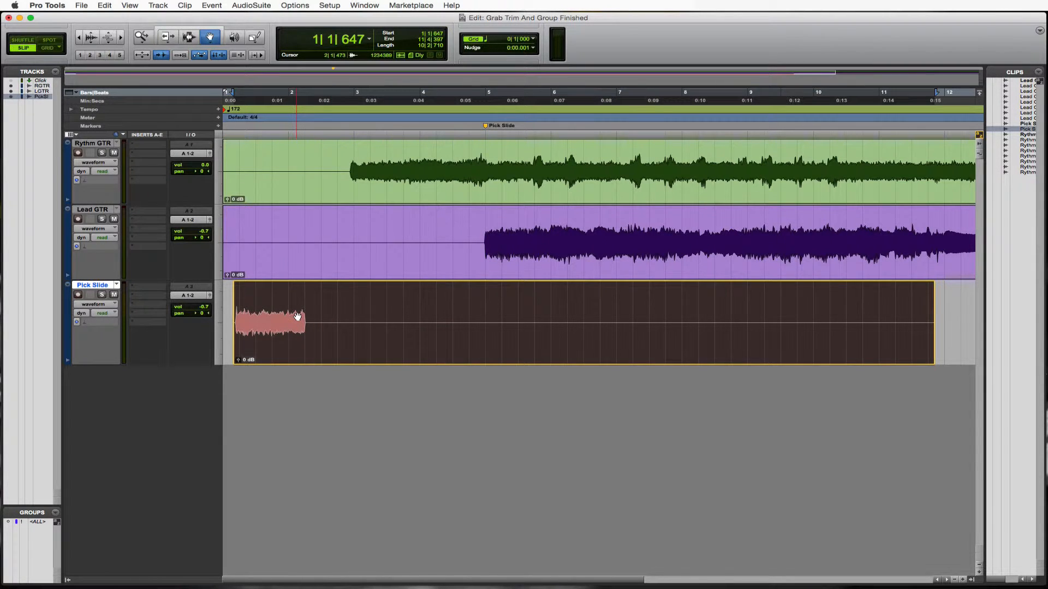
{"action": "left_click_drag", "start_coordinate": [297, 317], "coordinate": [446, 306]}
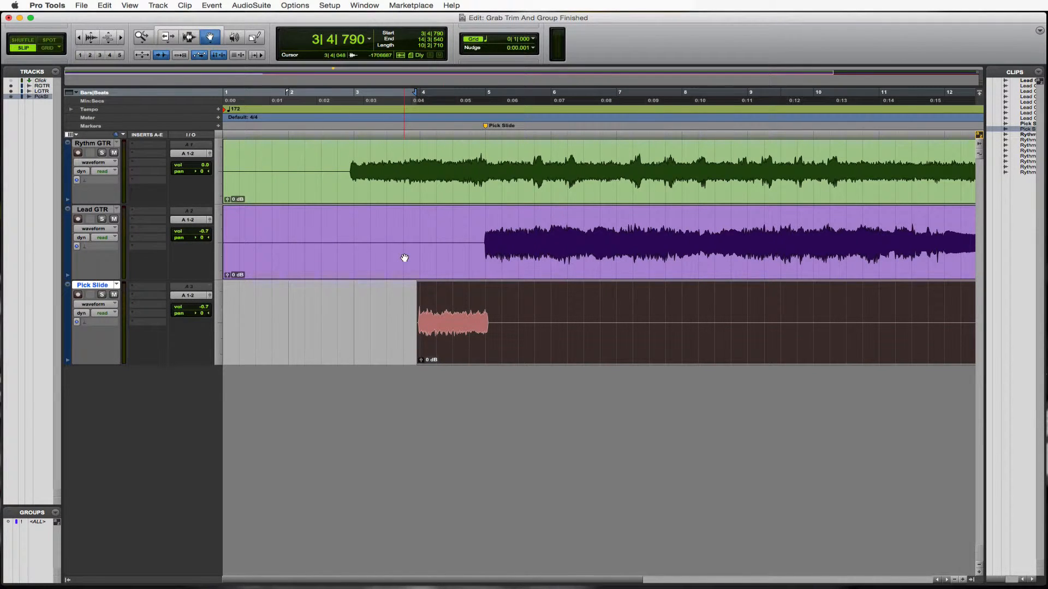
Step: Check the pick slide's end against the marker and move the clip earlier to start at about 3|4|635
{"action": "key", "text": "super+bracketright"}
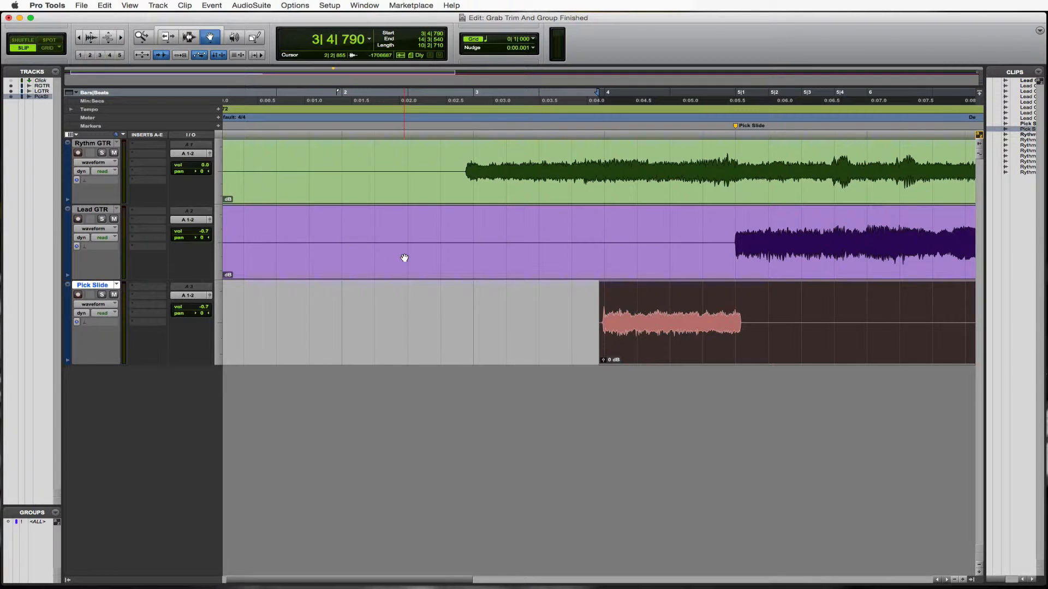
{"action": "key", "text": "super+bracketright"}
{"action": "key", "text": "super+bracketright"}
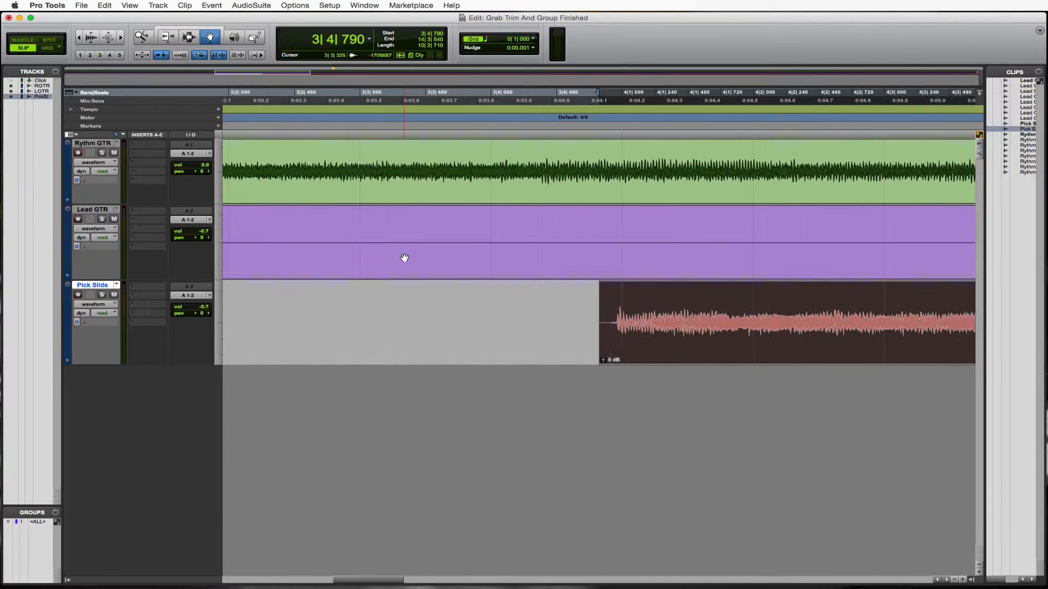
{"action": "key", "text": "super+bracketleft"}
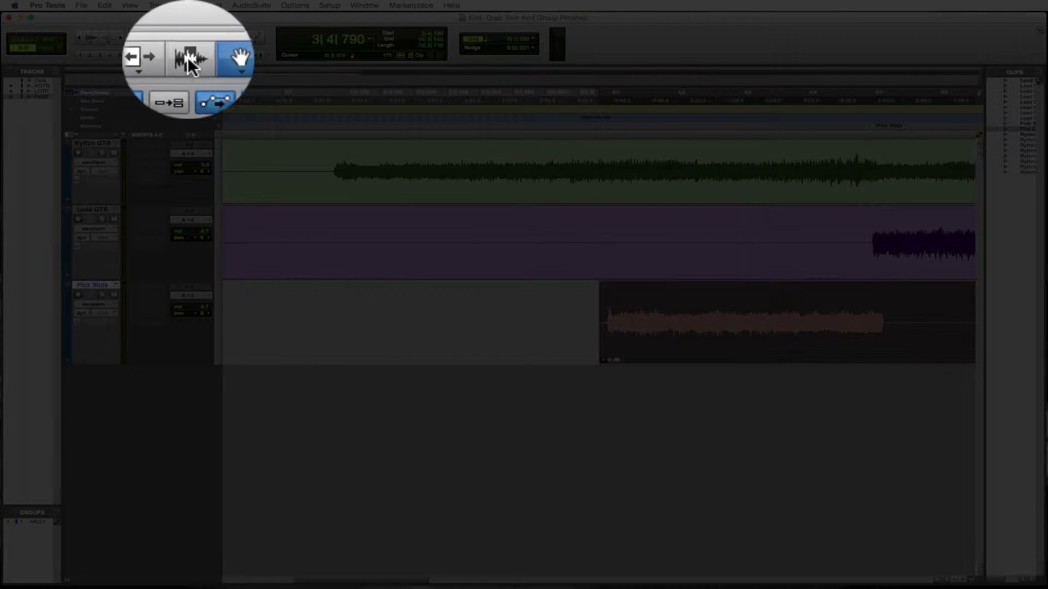
{"action": "left_click", "coordinate": [188, 37]}
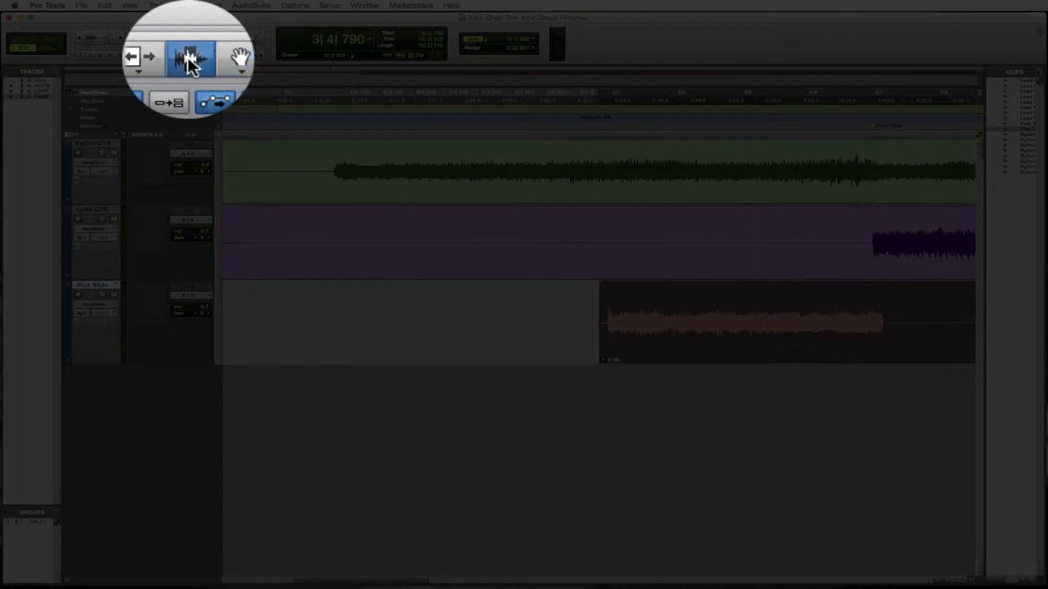
{"action": "left_click", "coordinate": [873, 297]}
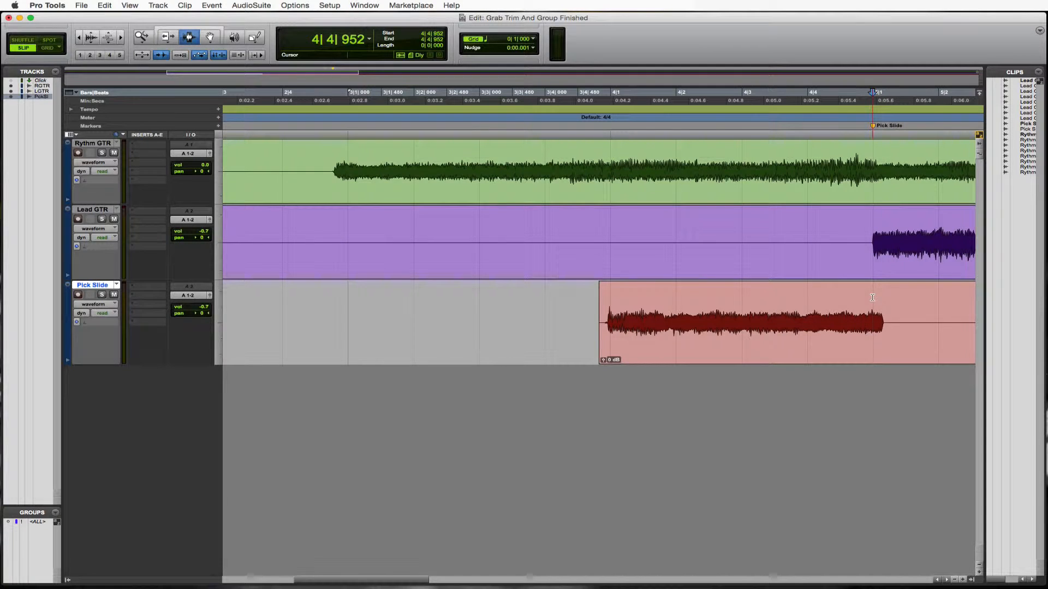
{"action": "key", "text": "super+bracketright"}
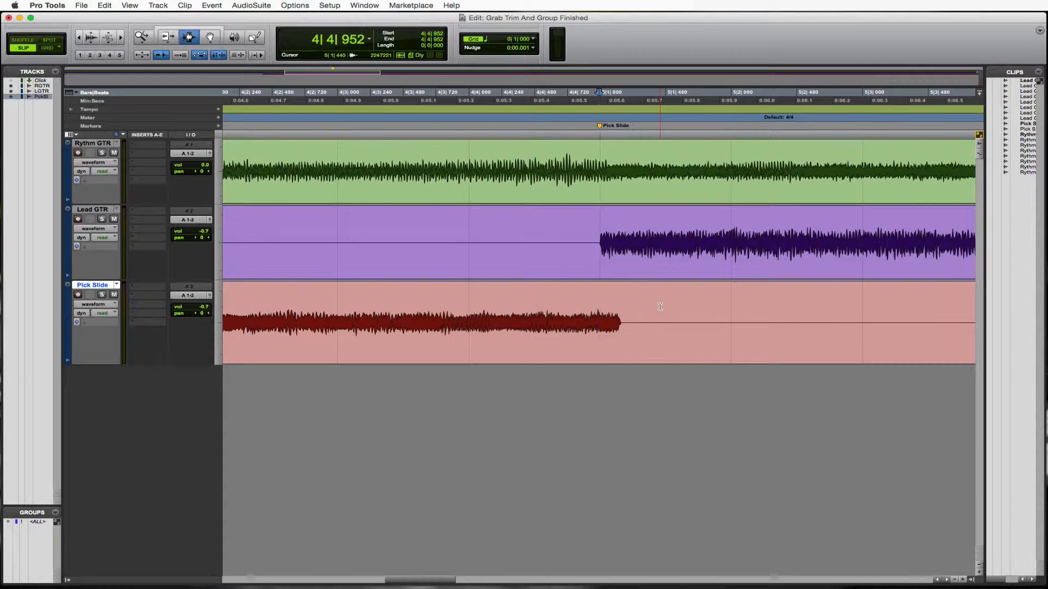
{"action": "left_click", "coordinate": [210, 37]}
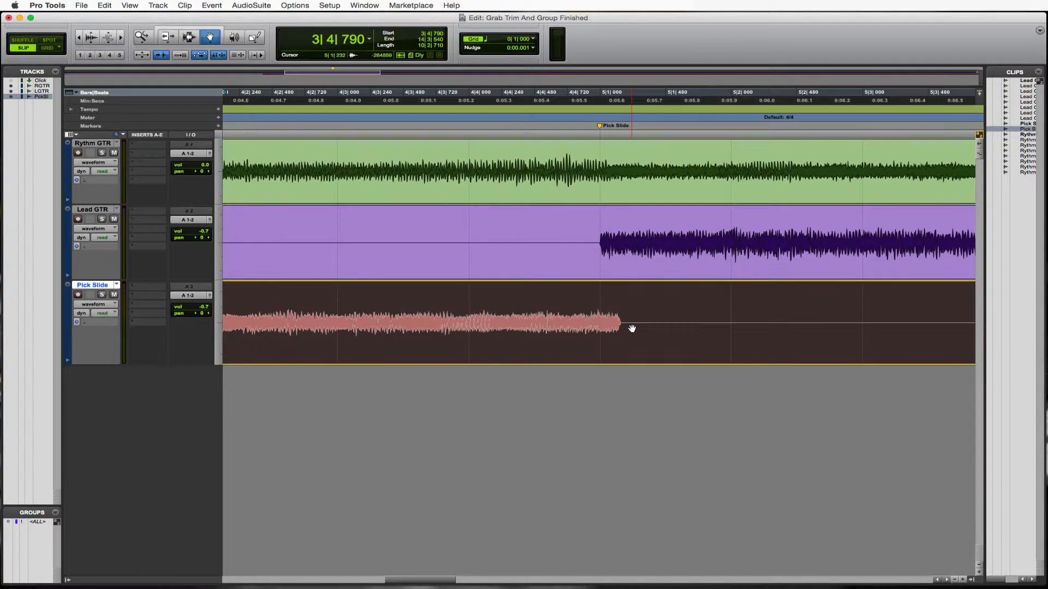
{"action": "left_click", "coordinate": [630, 327]}
{"action": "left_click_drag", "start_coordinate": [632, 329], "coordinate": [611, 329]}
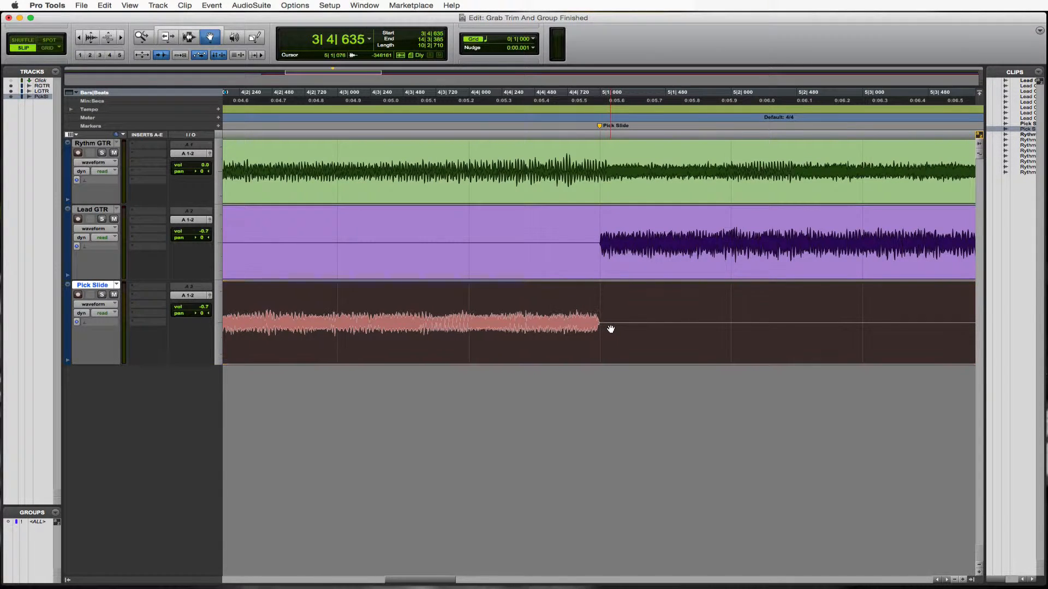
Step: Fine-tune the Pick Slide clip's start to 3|4|637 so its waveform ends right at the marker
{"action": "scroll", "coordinate": [611, 329], "scroll_direction": "up", "scroll_amount": 3}
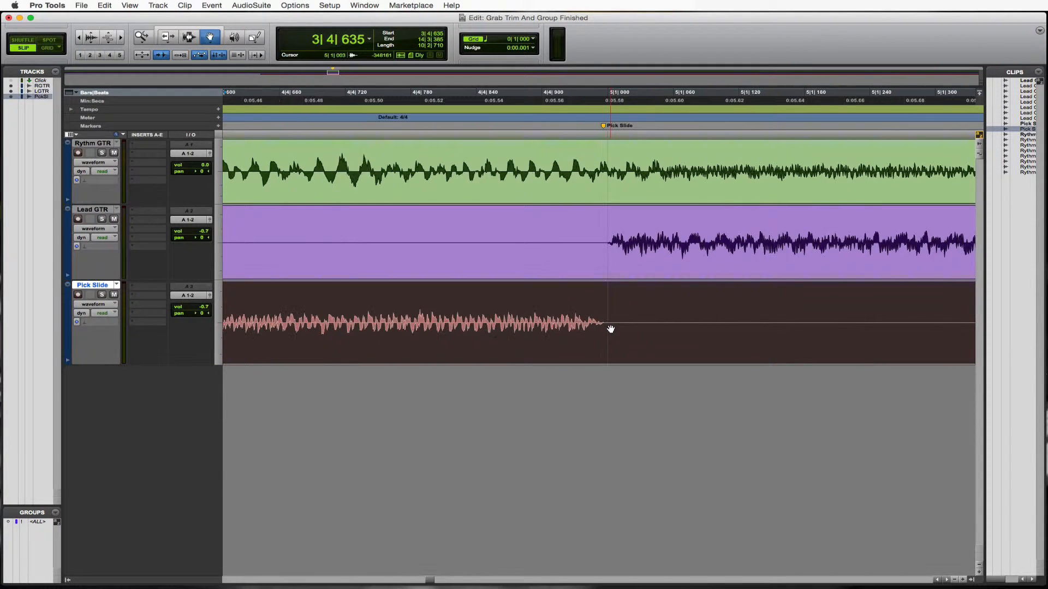
{"action": "scroll", "coordinate": [611, 329], "scroll_direction": "up", "scroll_amount": 1}
{"action": "left_click_drag", "start_coordinate": [580, 329], "coordinate": [586, 328]}
{"action": "scroll", "coordinate": [586, 329], "scroll_direction": "down", "scroll_amount": 6}
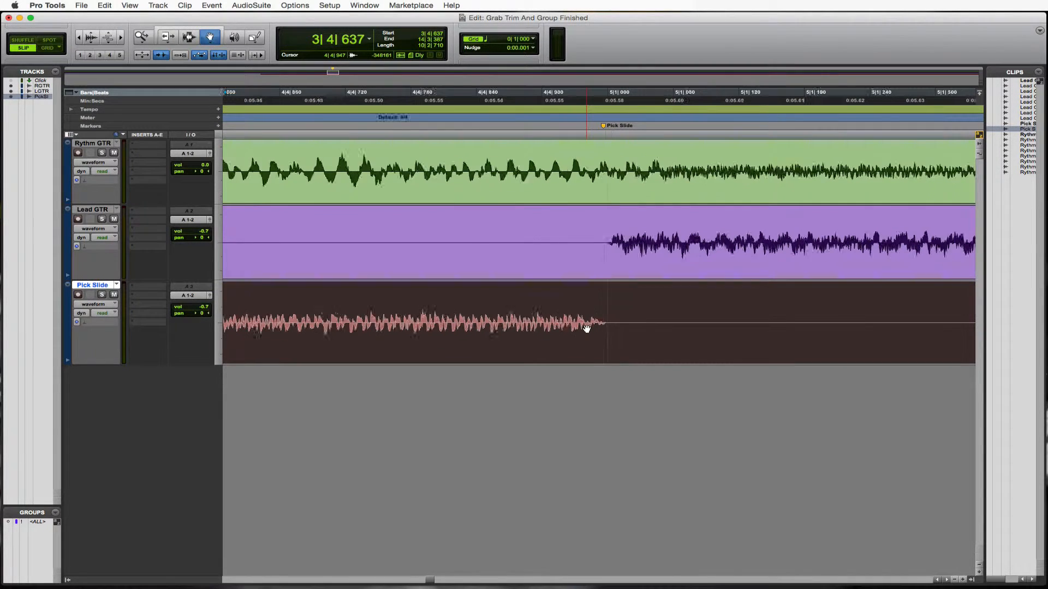
{"action": "scroll", "coordinate": [587, 329], "scroll_direction": "down", "scroll_amount": 4}
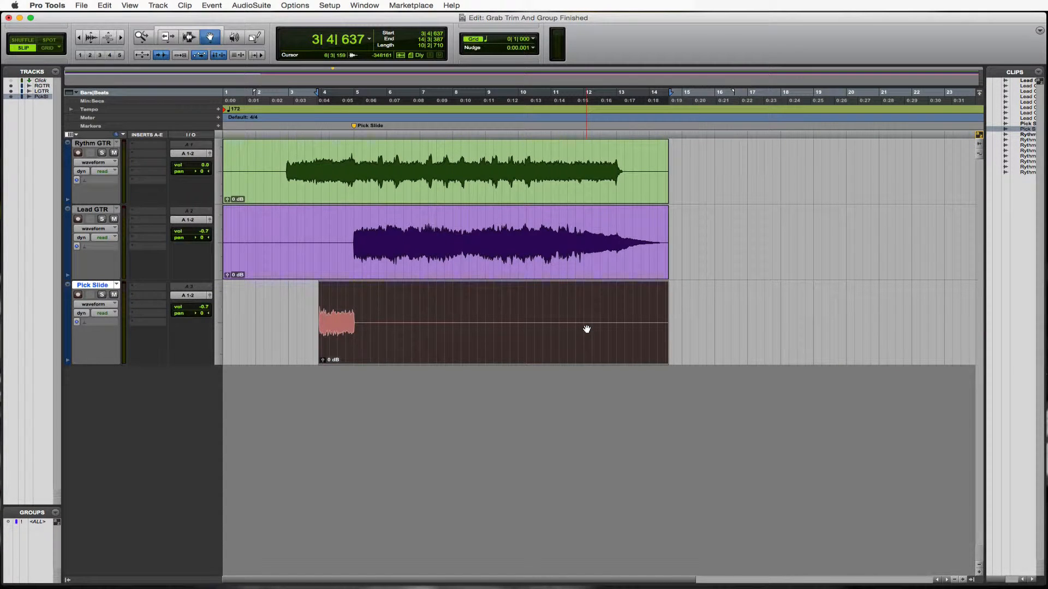
Step: Play from just before the rhythm guitar entry to hear the pick slide lead into the Lead GTR
{"action": "key", "text": "F7"}
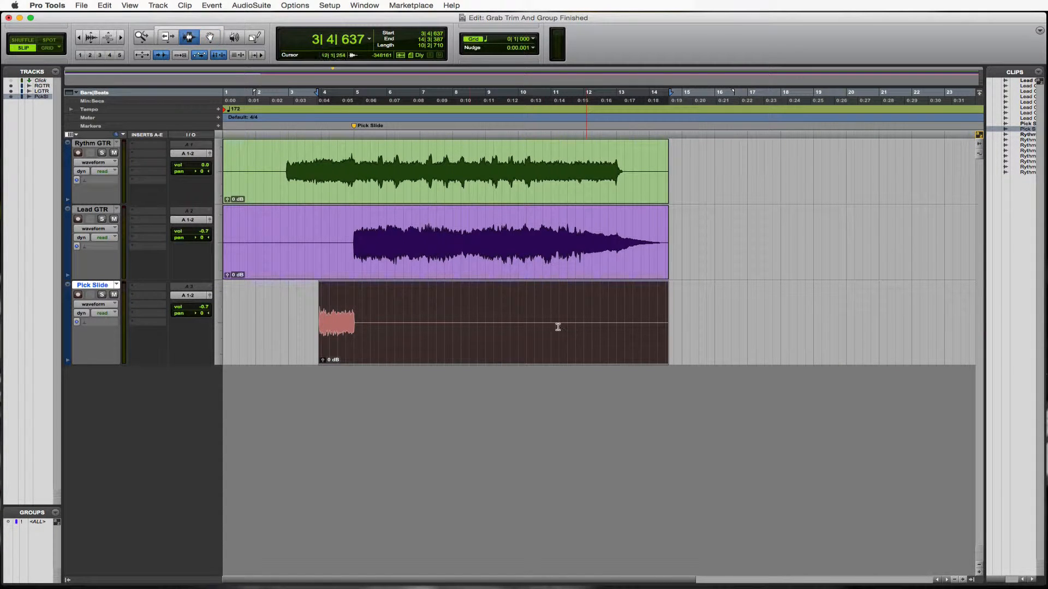
{"action": "left_click", "coordinate": [279, 179]}
{"action": "key", "text": "space"}
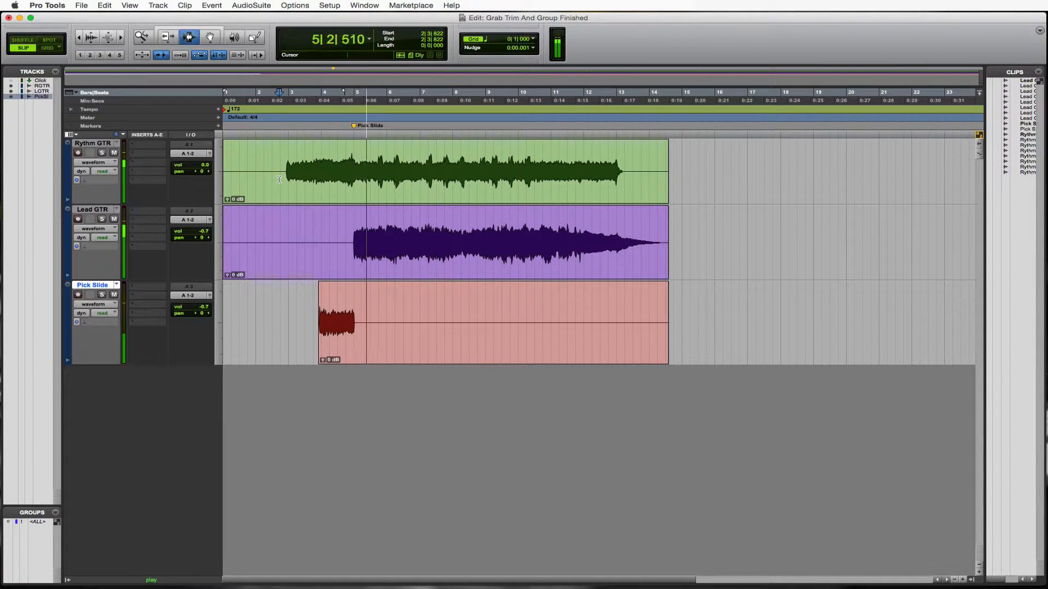
{"action": "key", "text": "space"}
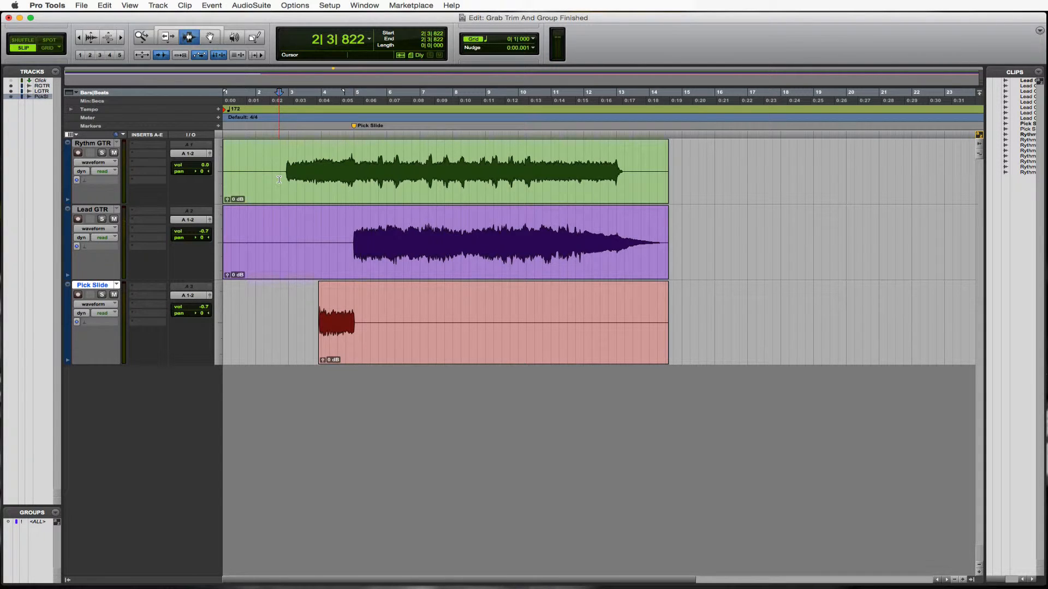
Step: Undo the Pick Slide clip moves back to its original place near the session start
{"action": "left_click", "coordinate": [322, 334]}
{"action": "key", "text": "super+z"}
{"action": "key", "text": "super+z"}
{"action": "key", "text": "super+z"}
{"action": "key", "text": "super+z"}
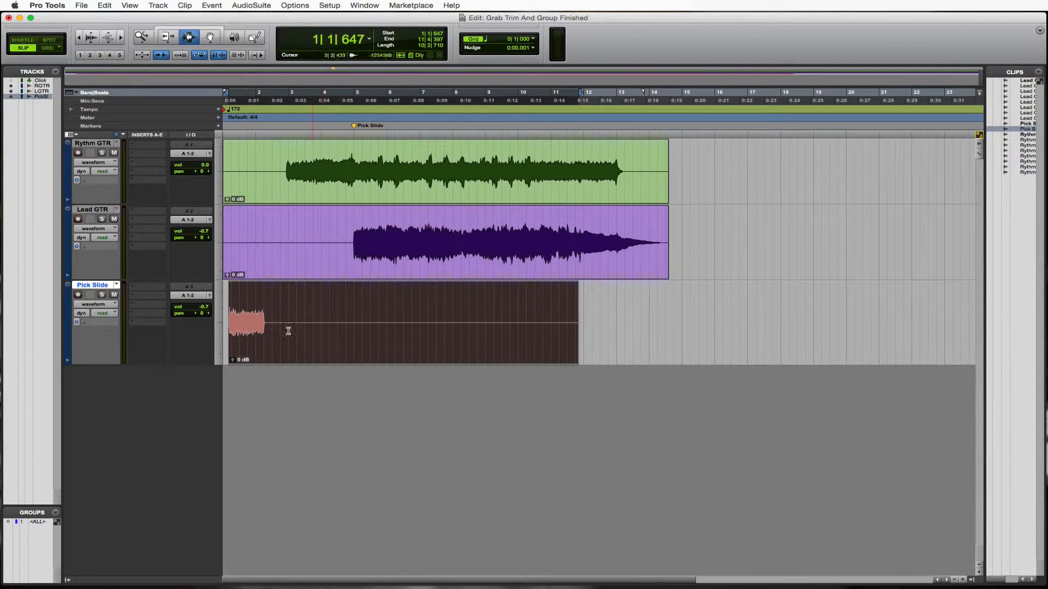
Step: Focus on the start of the Pick Slide clip and switch to Grid edit mode with a 1/4 note grid value
{"action": "left_click", "coordinate": [230, 328]}
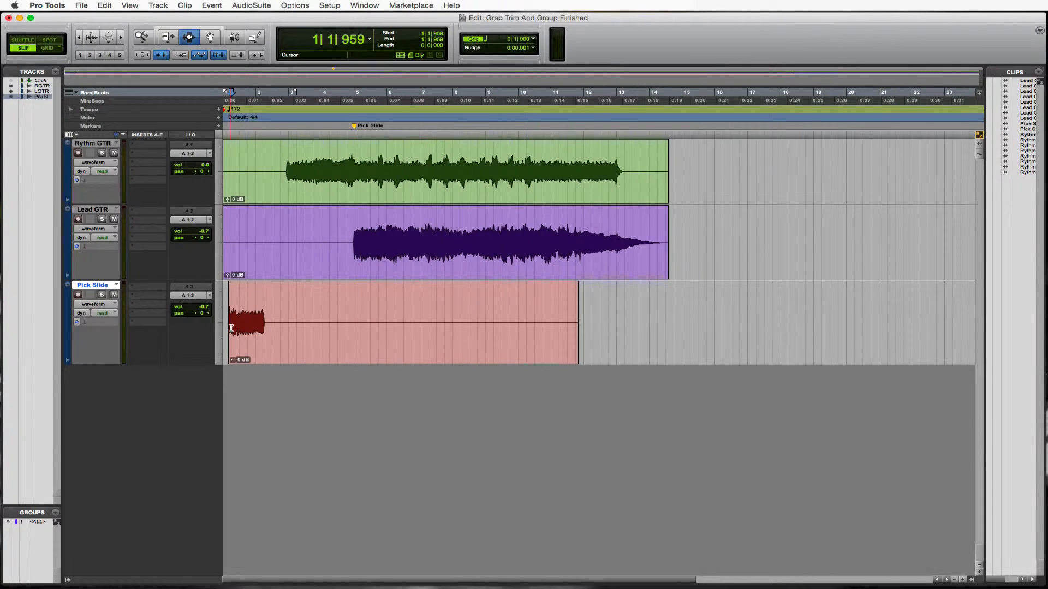
{"action": "key", "text": "super+bracketright"}
{"action": "key", "text": "super+bracketright"}
{"action": "key", "text": "super+bracketright"}
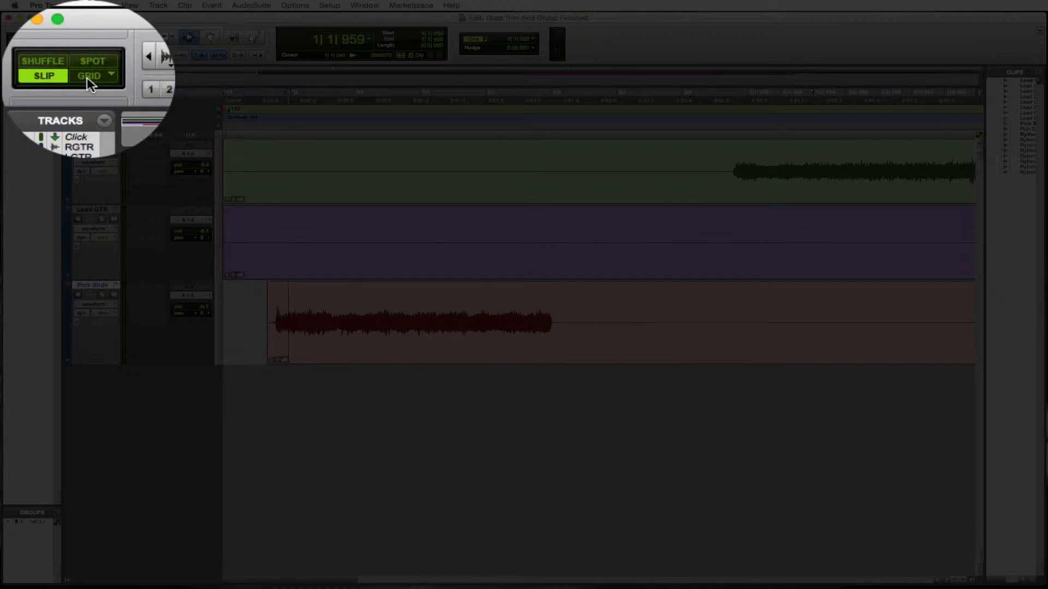
{"action": "left_click", "coordinate": [50, 48]}
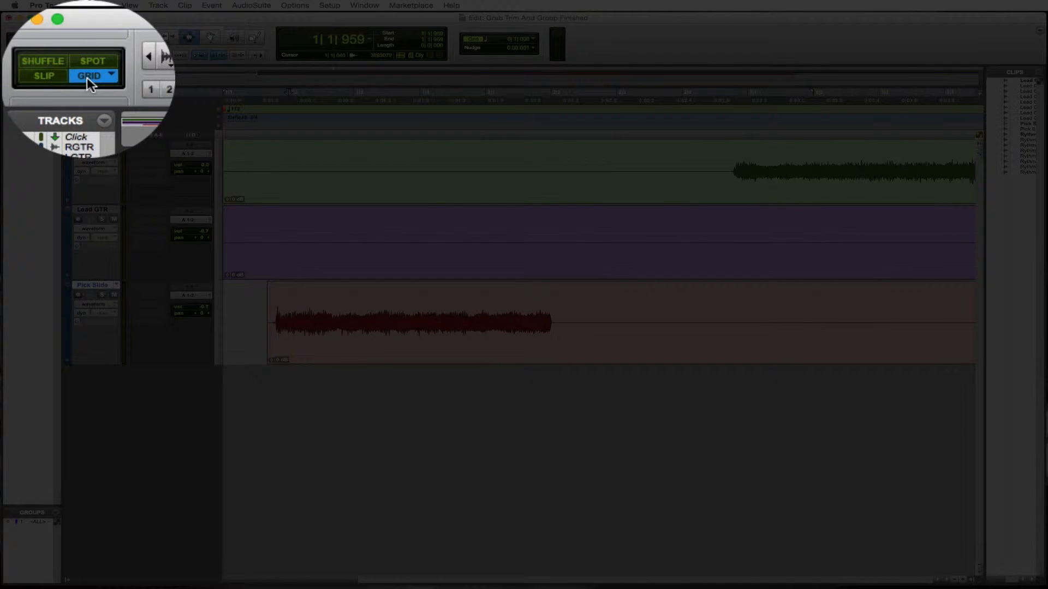
{"action": "left_click", "coordinate": [485, 40]}
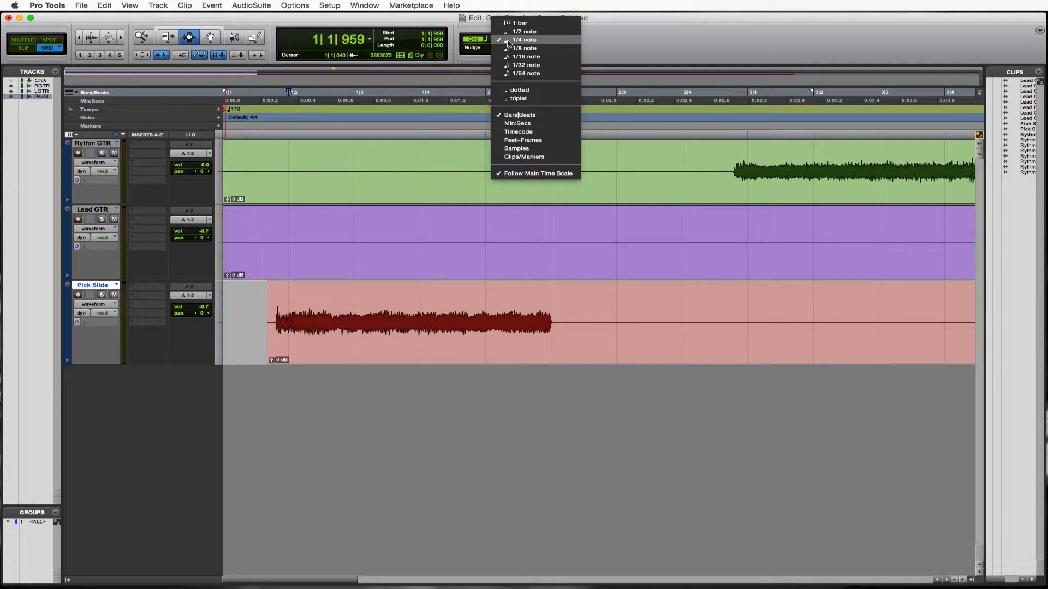
{"action": "left_click", "coordinate": [509, 40]}
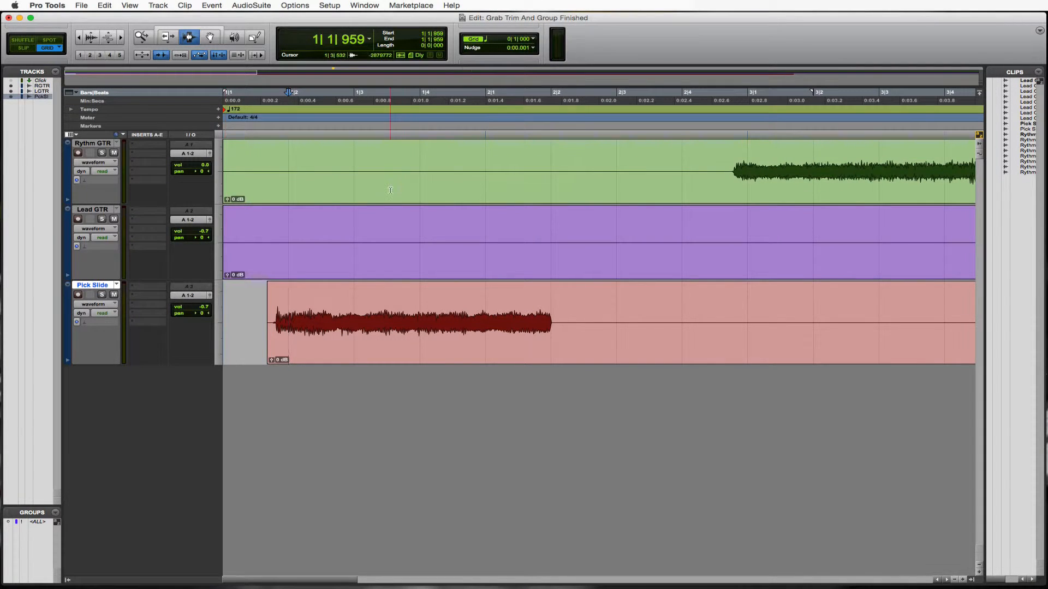
Step: Try snapping the Pick Slide clip to 1|3|000 with the Grabber tool in Grid mode, and undo the move
{"action": "left_click", "coordinate": [212, 38]}
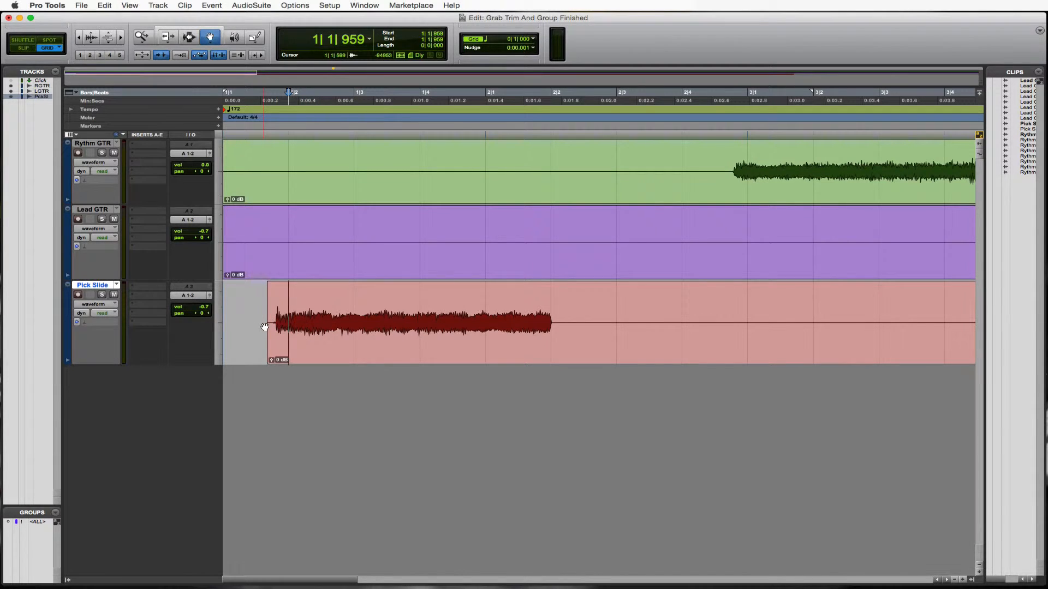
{"action": "left_click", "coordinate": [304, 323]}
{"action": "left_click_drag", "start_coordinate": [305, 323], "coordinate": [357, 305]}
{"action": "left_click", "coordinate": [301, 311]}
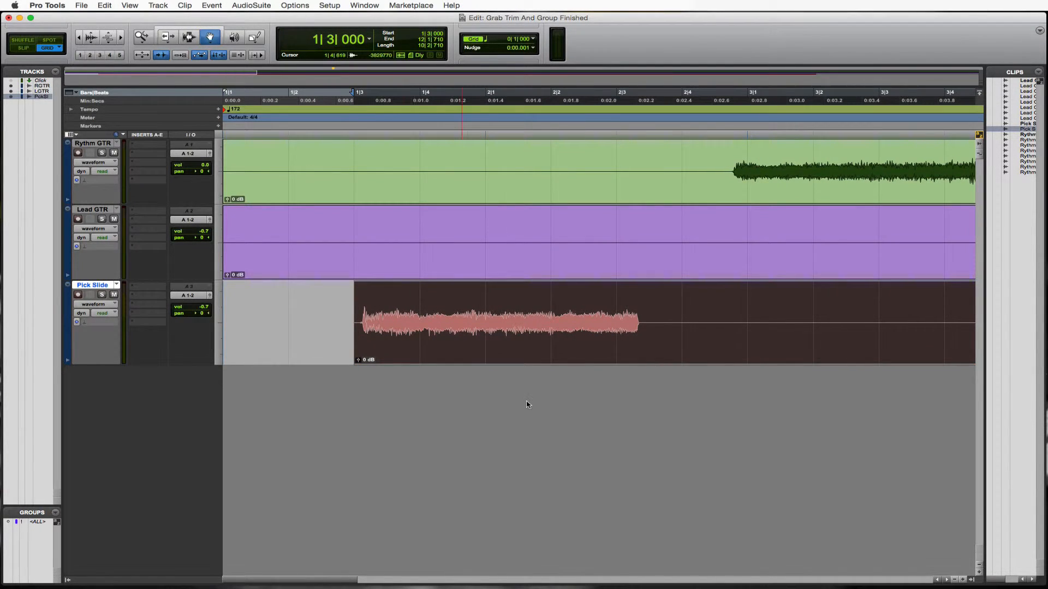
{"action": "key", "text": "super+z"}
{"action": "key", "text": "super+z"}
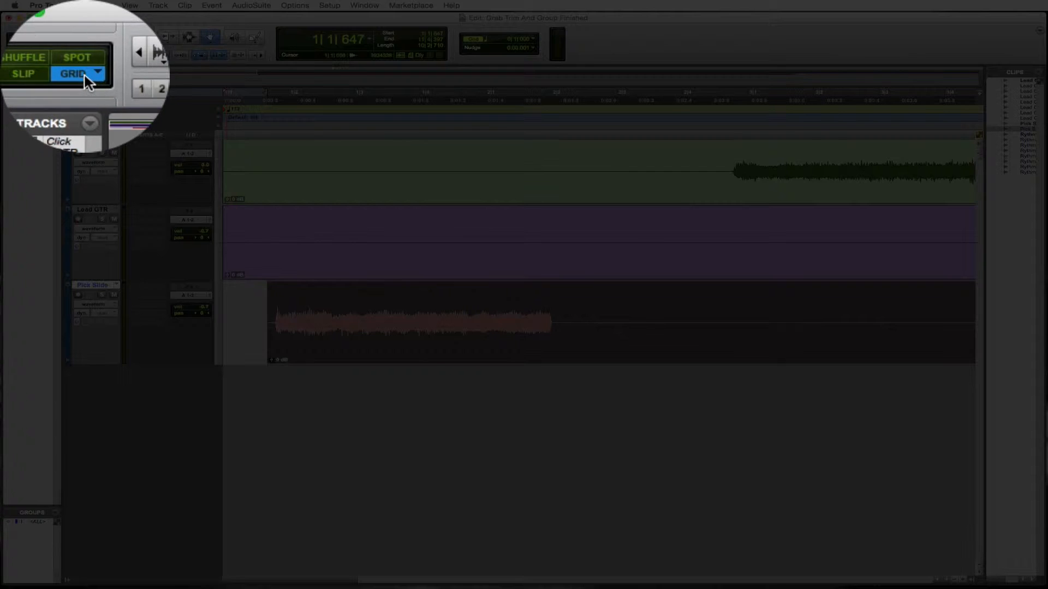
Step: Switch to Relative Grid mode and move the Pick Slide clip one quarter note later, to 1|2|647
{"action": "left_click", "coordinate": [52, 49]}
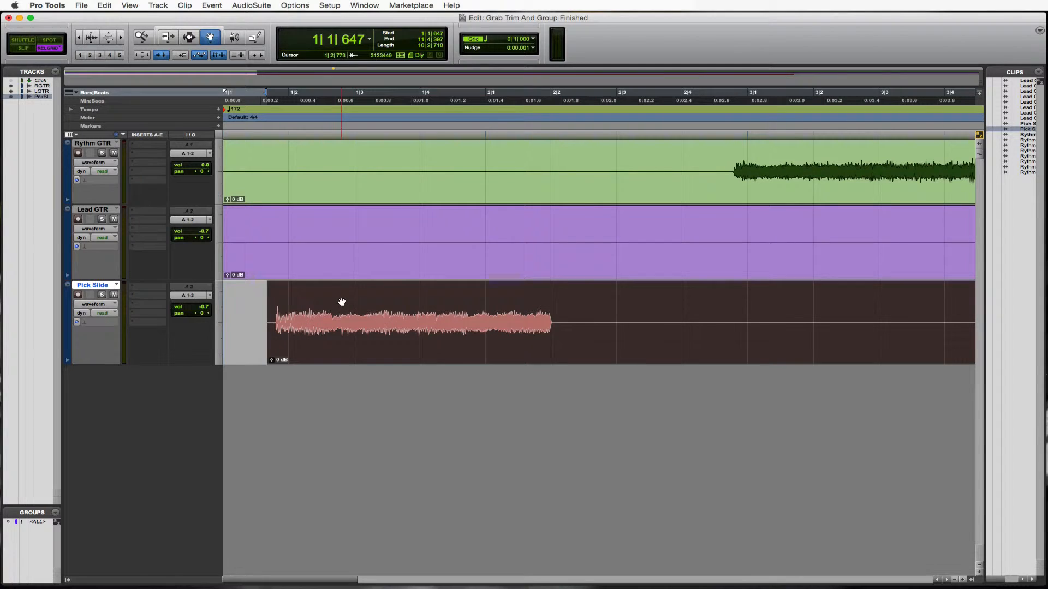
{"action": "left_click", "coordinate": [303, 309]}
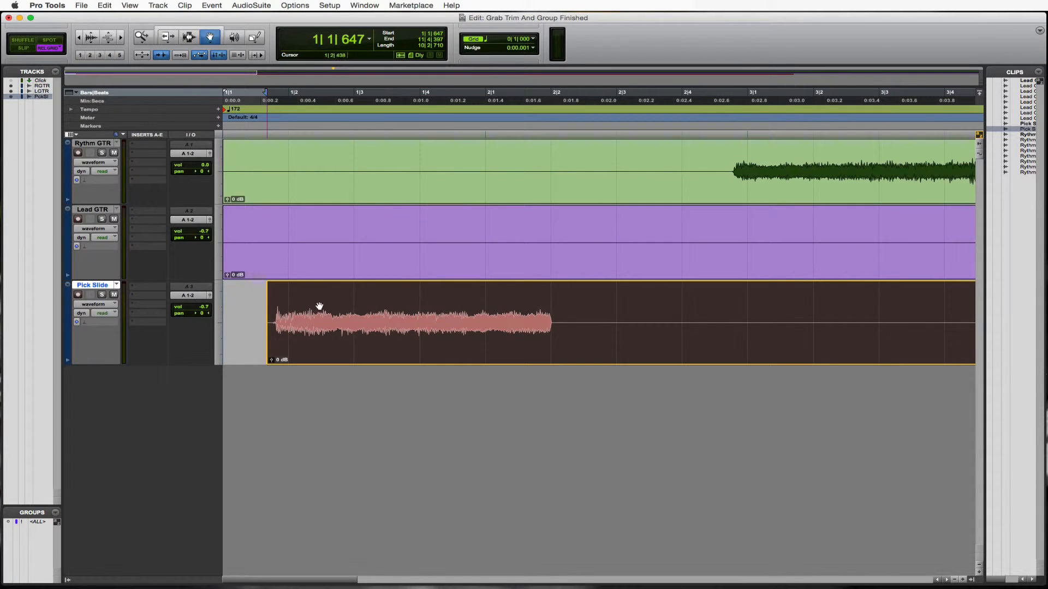
{"action": "left_click_drag", "start_coordinate": [319, 307], "coordinate": [363, 306]}
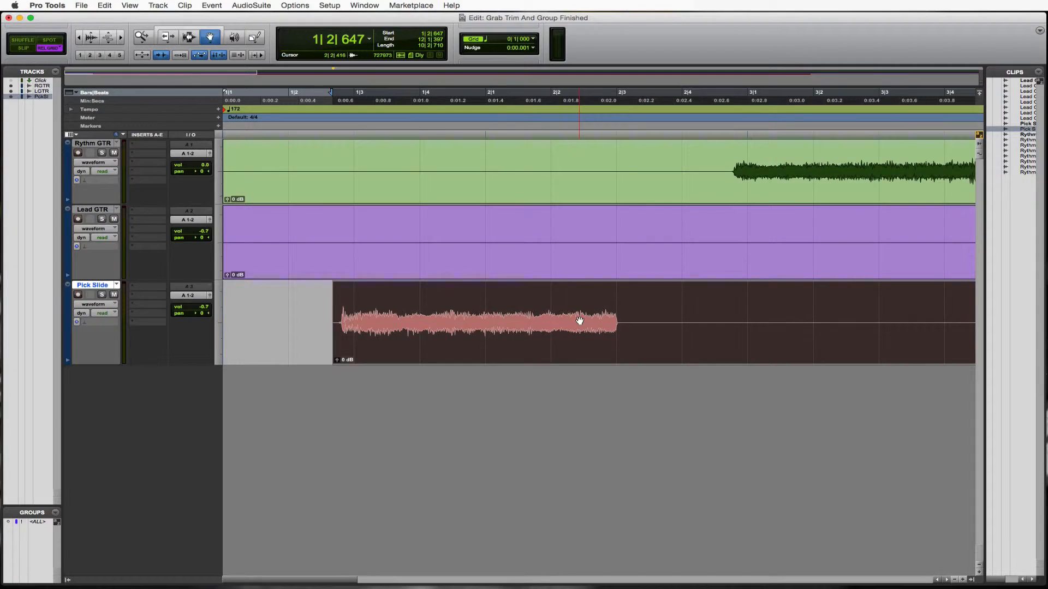
Step: Move the Pick Slide clip to 3|4|647 so its waveform ends at the Pick Slide marker
{"action": "key", "text": "super+bracketleft"}
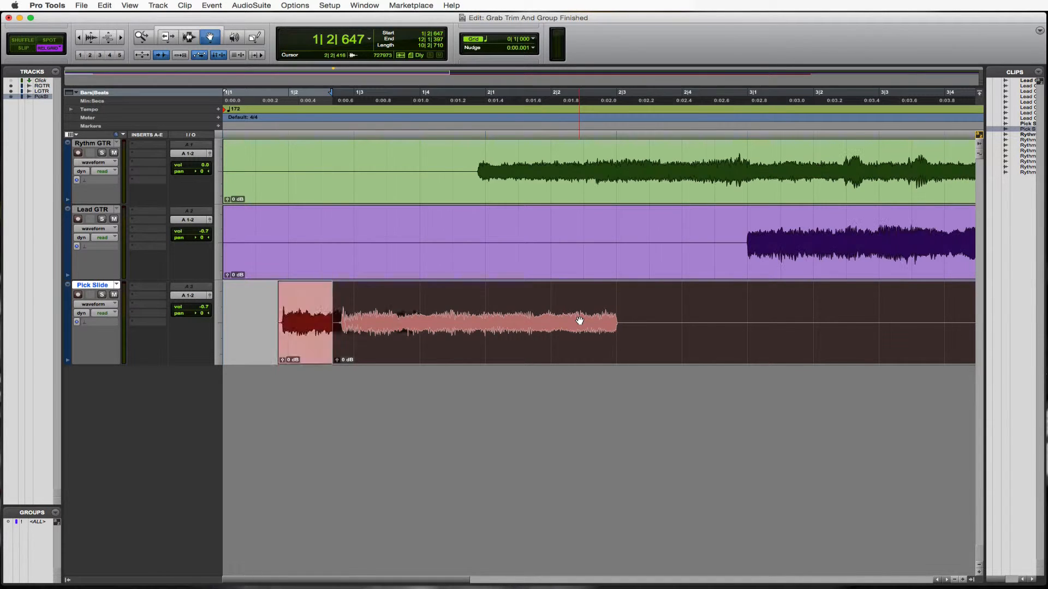
{"action": "left_click", "coordinate": [304, 326]}
{"action": "left_click_drag", "start_coordinate": [303, 326], "coordinate": [652, 314]}
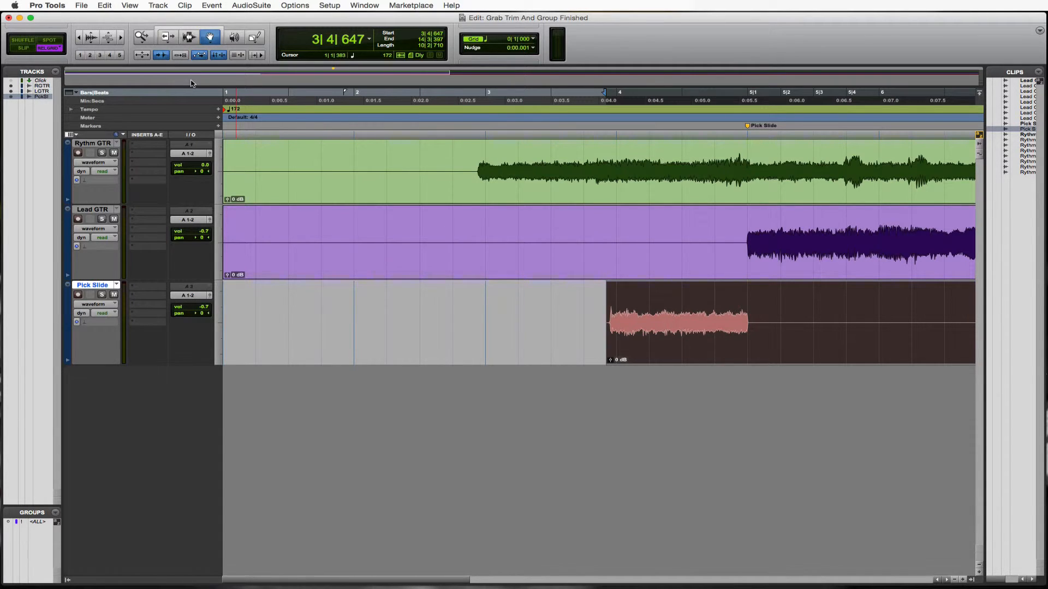
Step: Return to absolute Grid mode and use the Selector tool to select 5|1|000 to 5|2|000 across Rythm GTR and Lead GTR
{"action": "left_click", "coordinate": [51, 50]}
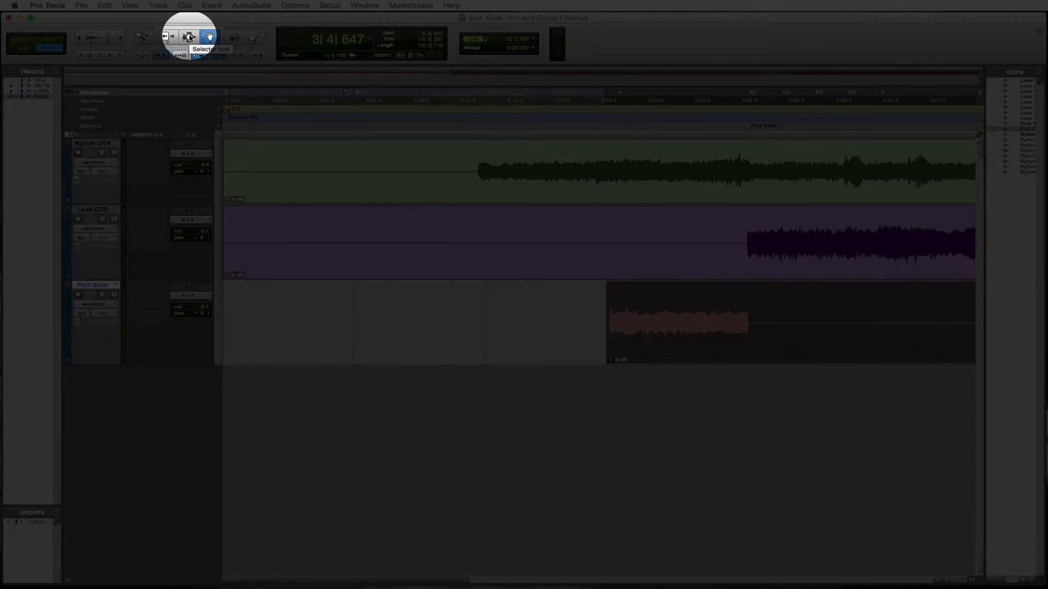
{"action": "left_click", "coordinate": [190, 37]}
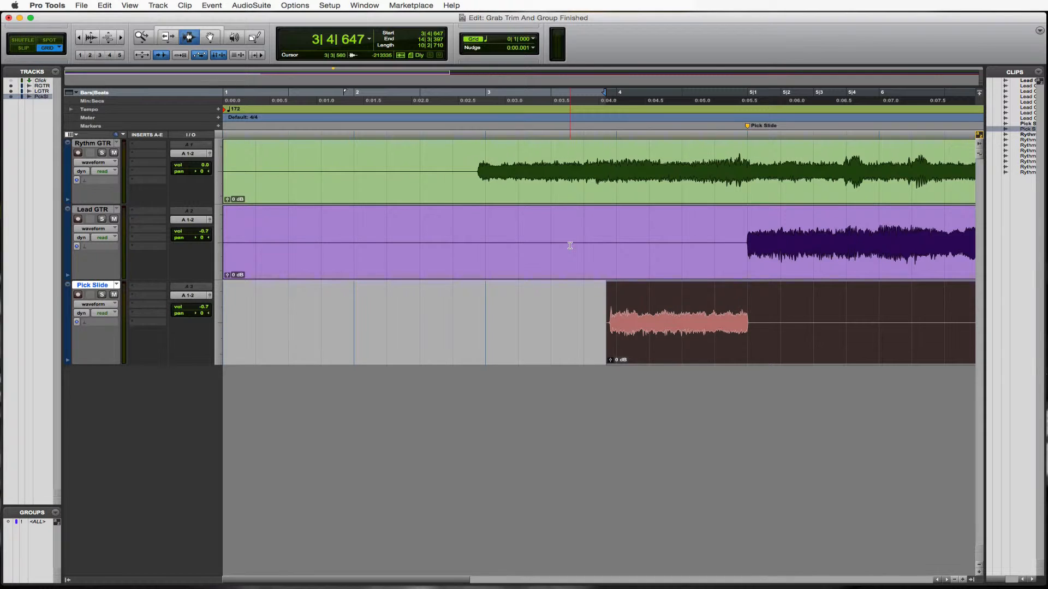
{"action": "key", "text": "r"}
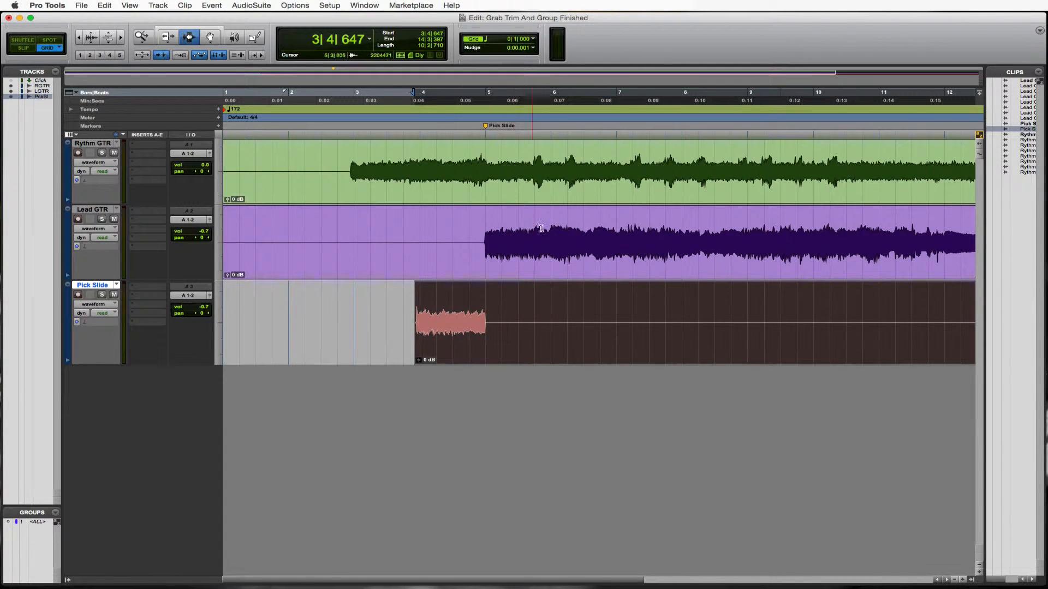
{"action": "left_click", "coordinate": [483, 169]}
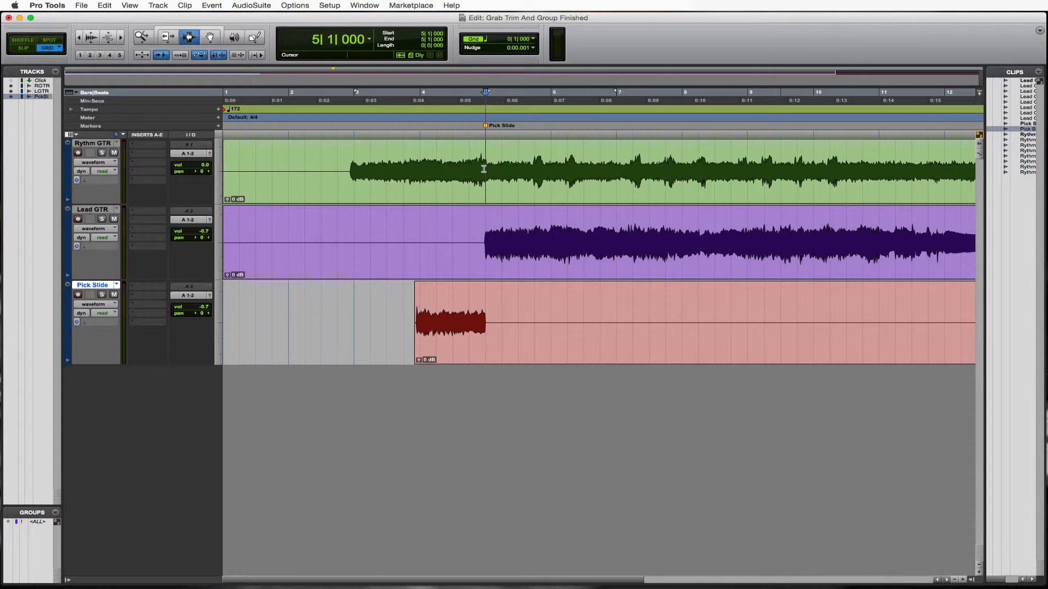
{"action": "left_click_drag", "start_coordinate": [483, 169], "coordinate": [503, 220]}
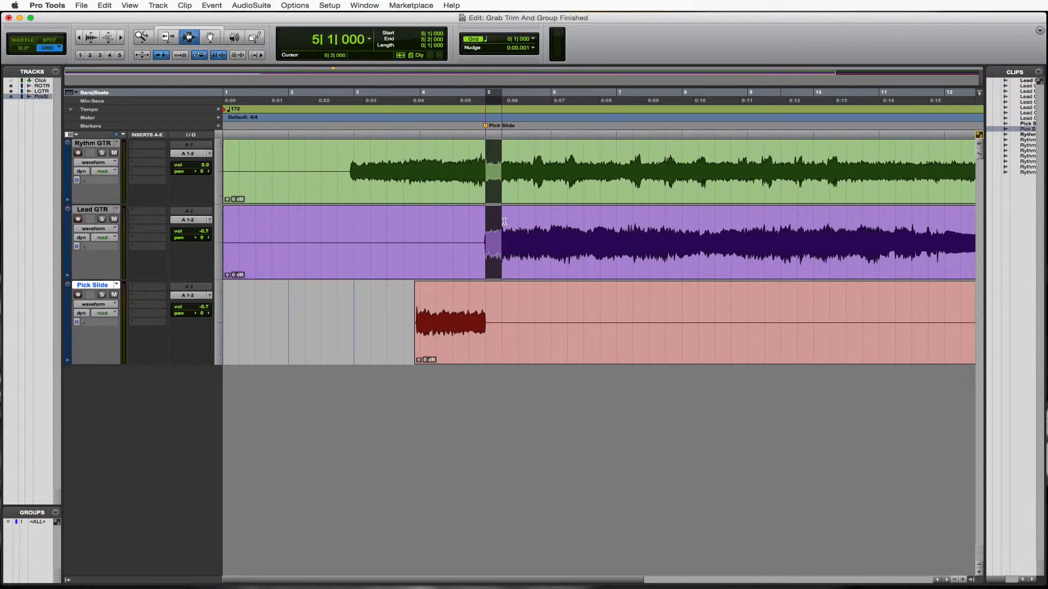
Step: Try cutting 5|3|000 to 5|4|000 from both guitar tracks, undo the deletion, and place the edit cursor at 6|1|000
{"action": "left_click", "coordinate": [517, 167]}
{"action": "left_click_drag", "start_coordinate": [516, 167], "coordinate": [529, 239]}
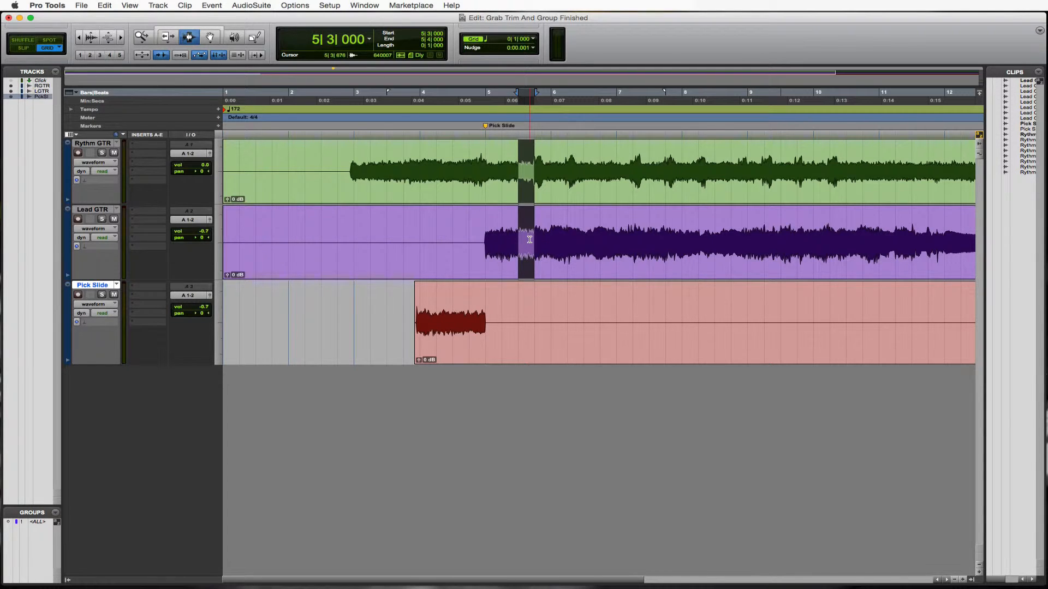
{"action": "key", "text": "Delete"}
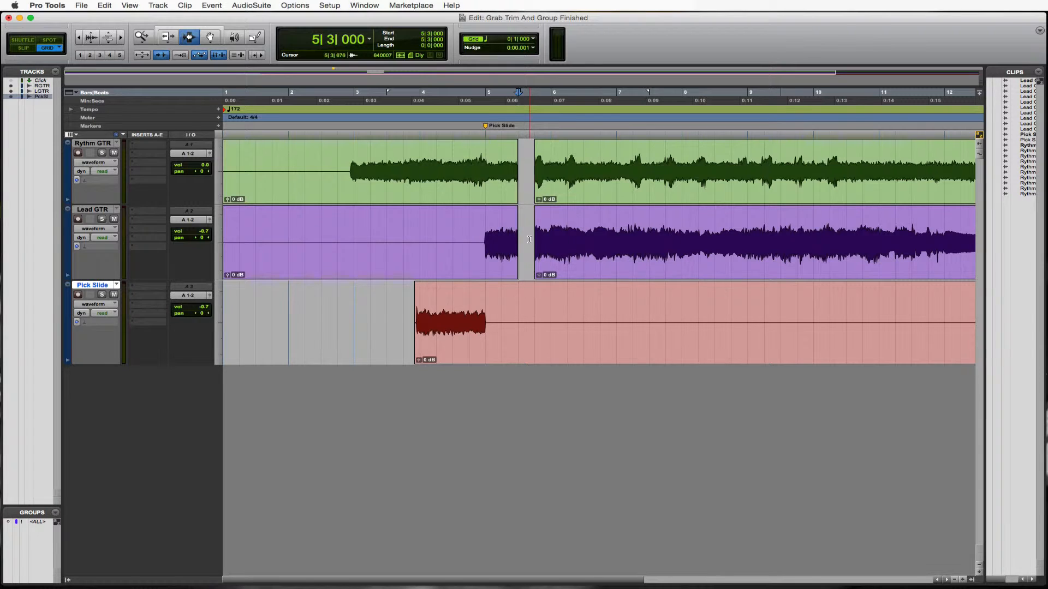
{"action": "key", "text": "super+z"}
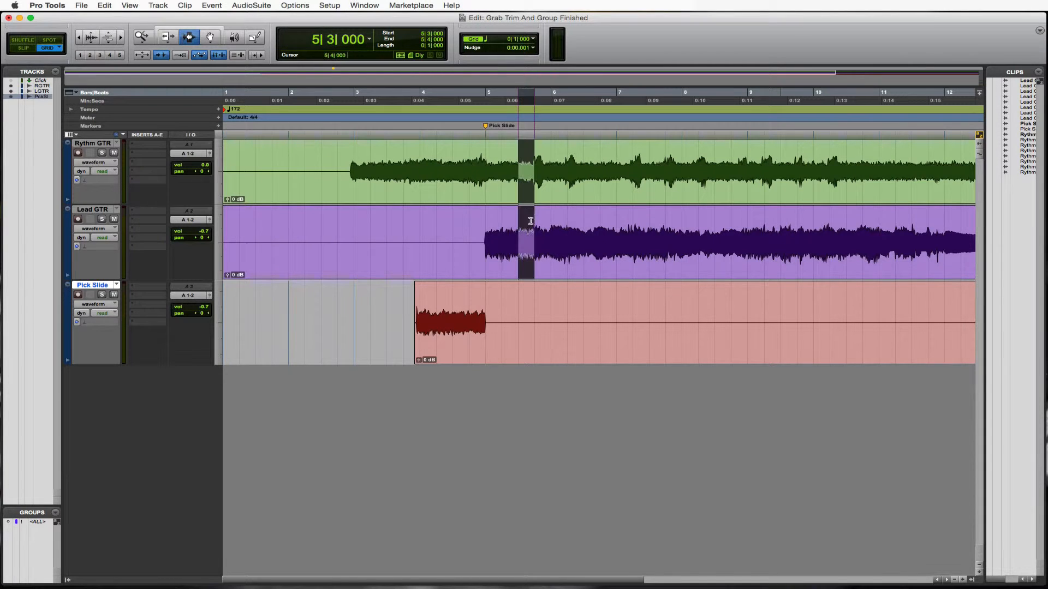
{"action": "left_click", "coordinate": [551, 169]}
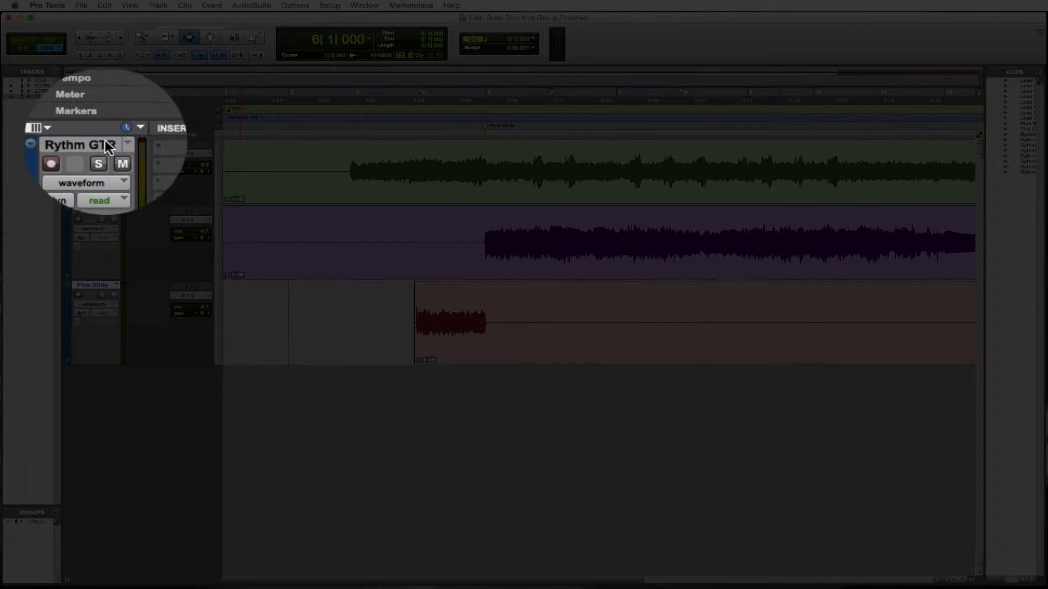
Step: Start a new track group from Rythm GTR and add Lead GTR to its members
{"action": "left_click", "coordinate": [106, 144]}
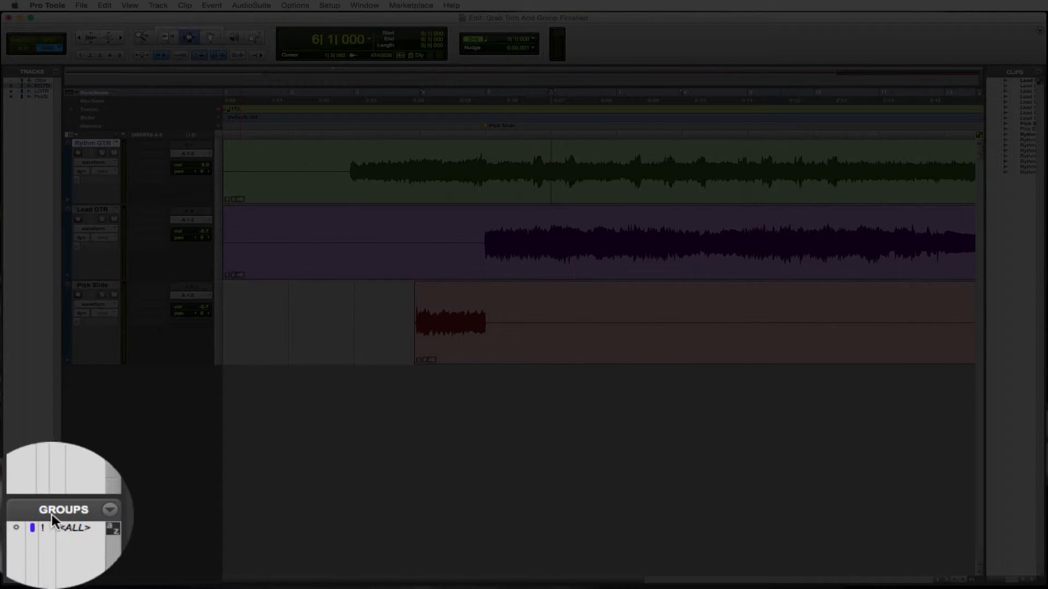
{"action": "left_click", "coordinate": [81, 513]}
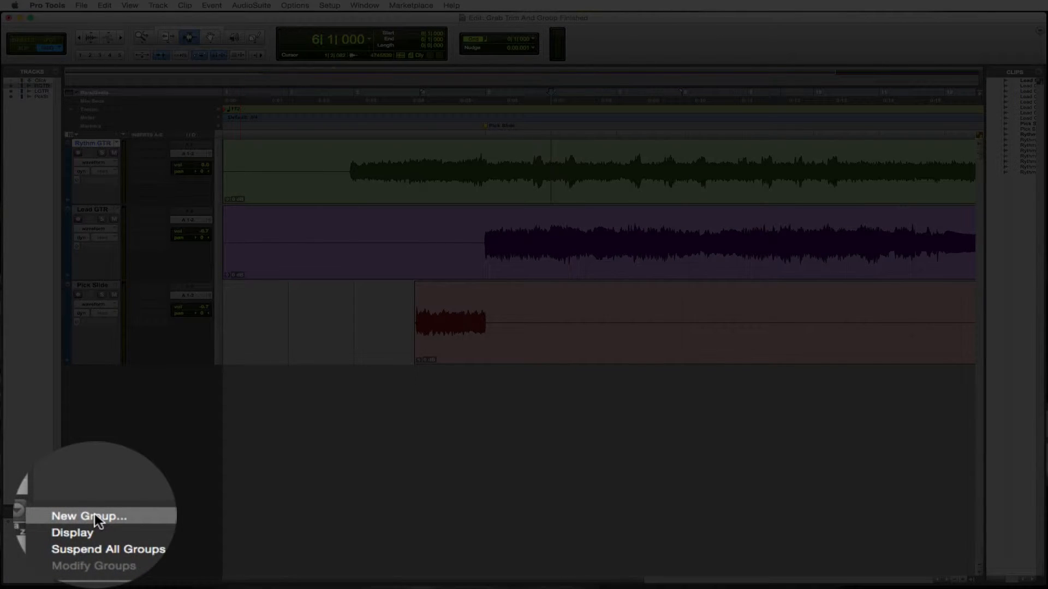
{"action": "left_click", "coordinate": [94, 517]}
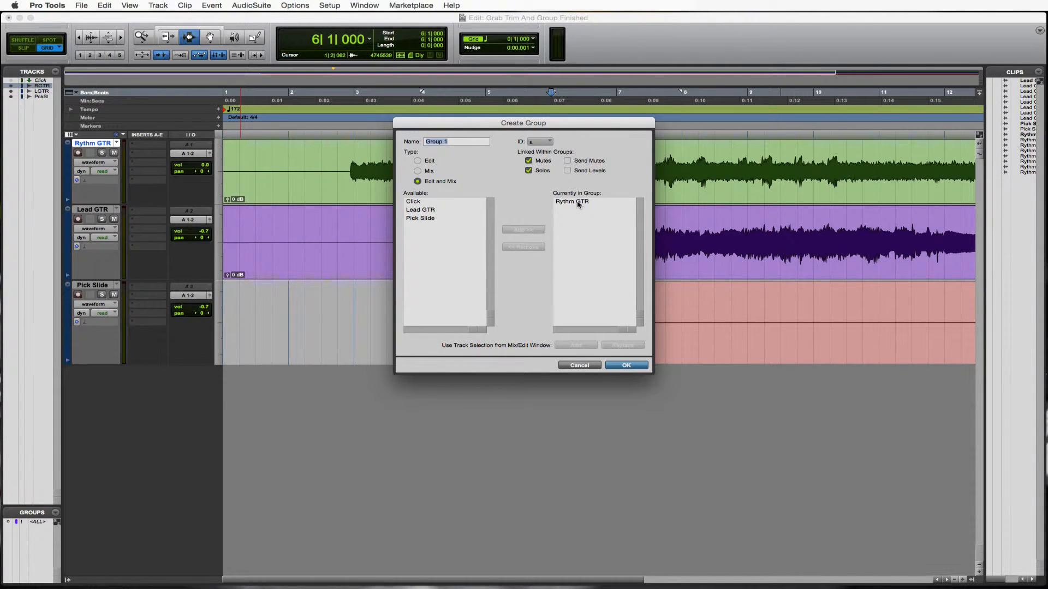
{"action": "left_click", "coordinate": [424, 213]}
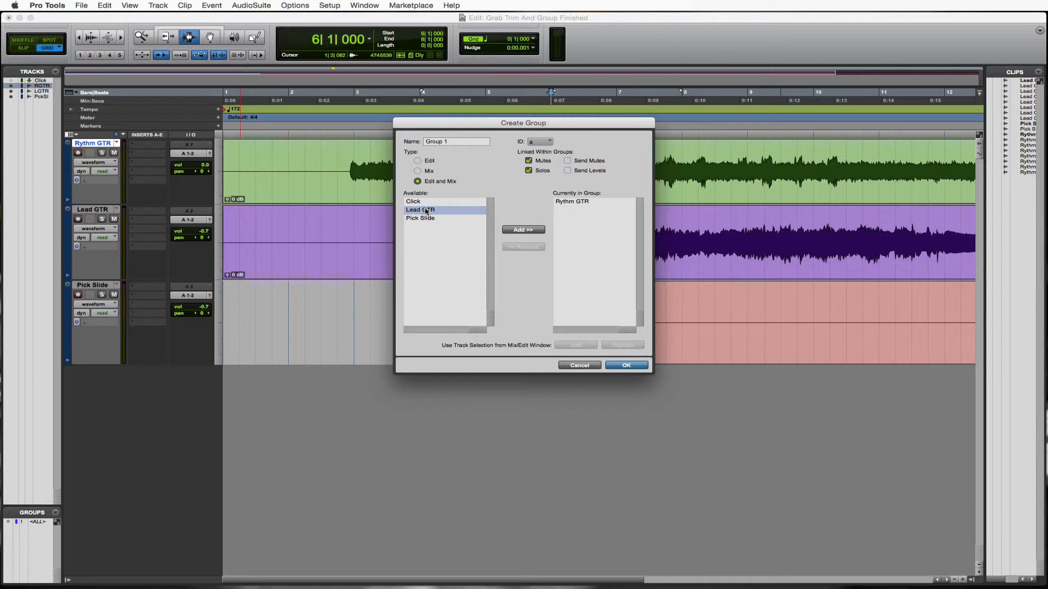
{"action": "left_click", "coordinate": [527, 231]}
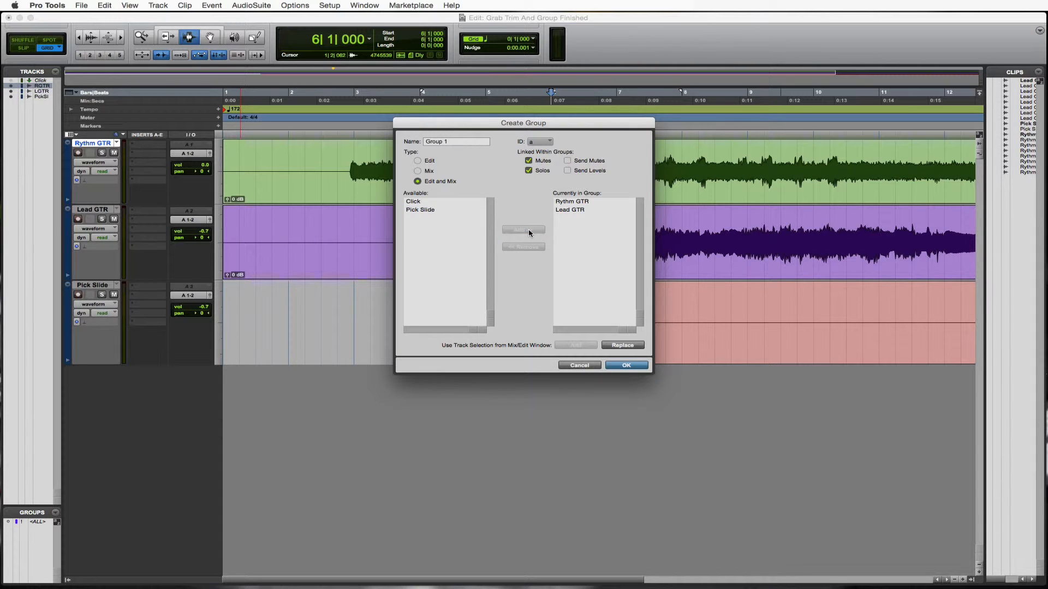
Step: Remove Rythm GTR from the new group's members and add it back
{"action": "left_click", "coordinate": [580, 202]}
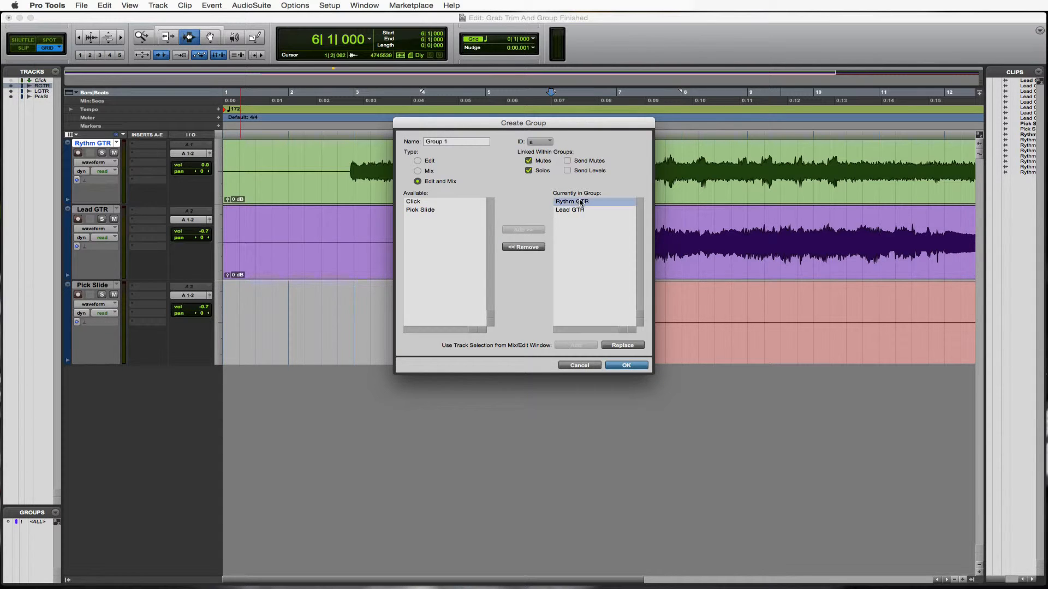
{"action": "left_click", "coordinate": [530, 248]}
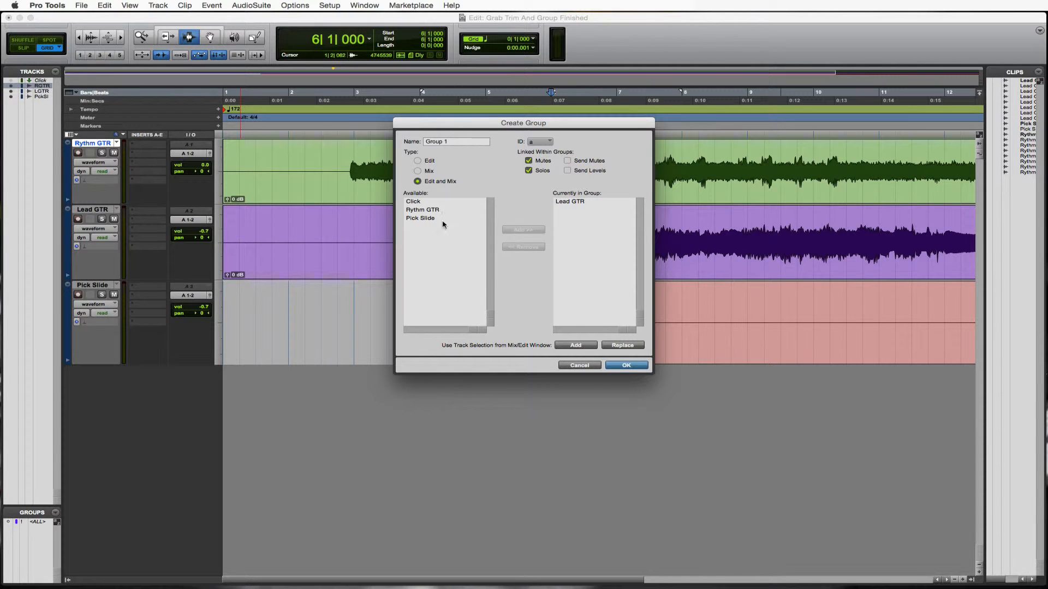
{"action": "left_click", "coordinate": [431, 210]}
{"action": "left_click", "coordinate": [537, 231]}
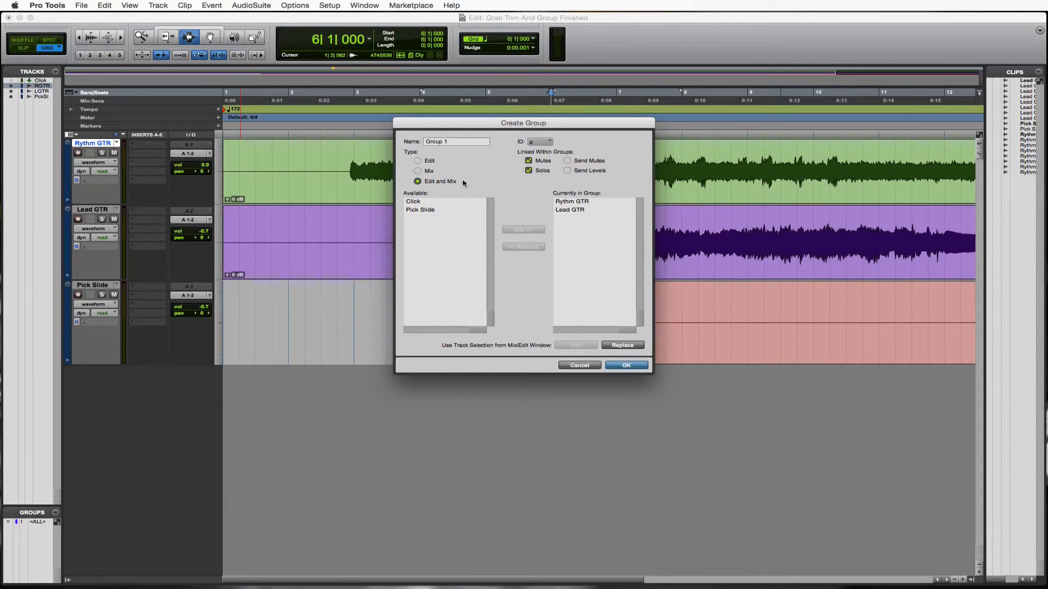
Step: Name the new Edit and Mix group GTR Group and create it
{"action": "triple_click", "coordinate": [451, 140]}
{"action": "type", "text": "GTR"}
{"action": "key", "text": "Return"}
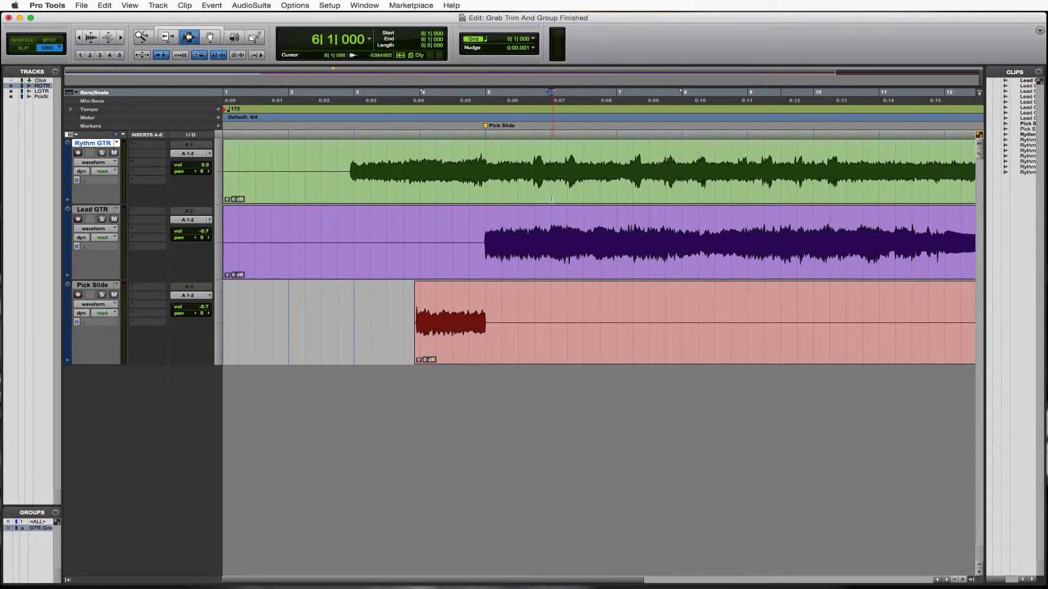
Step: Delete three separate quarter-note sections from the grouped guitar tracks, starting at 6|2, 6|4 and 7|2
{"action": "left_click_drag", "start_coordinate": [567, 181], "coordinate": [646, 232]}
{"action": "key", "text": "Delete"}
{"action": "key", "text": "Delete"}
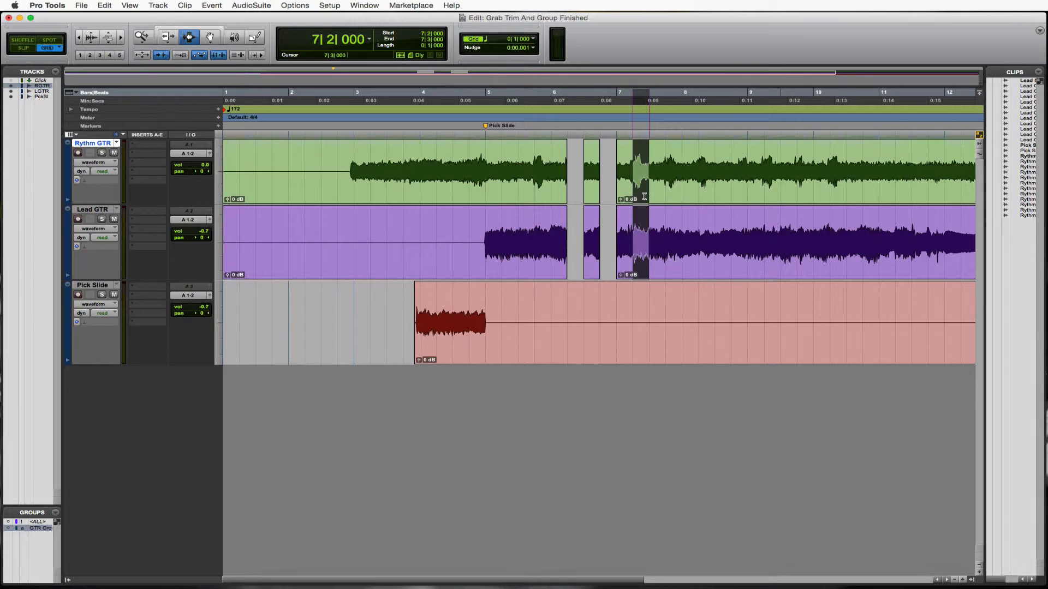
{"action": "left_click_drag", "start_coordinate": [645, 170], "coordinate": [645, 171]}
{"action": "key", "text": "Delete"}
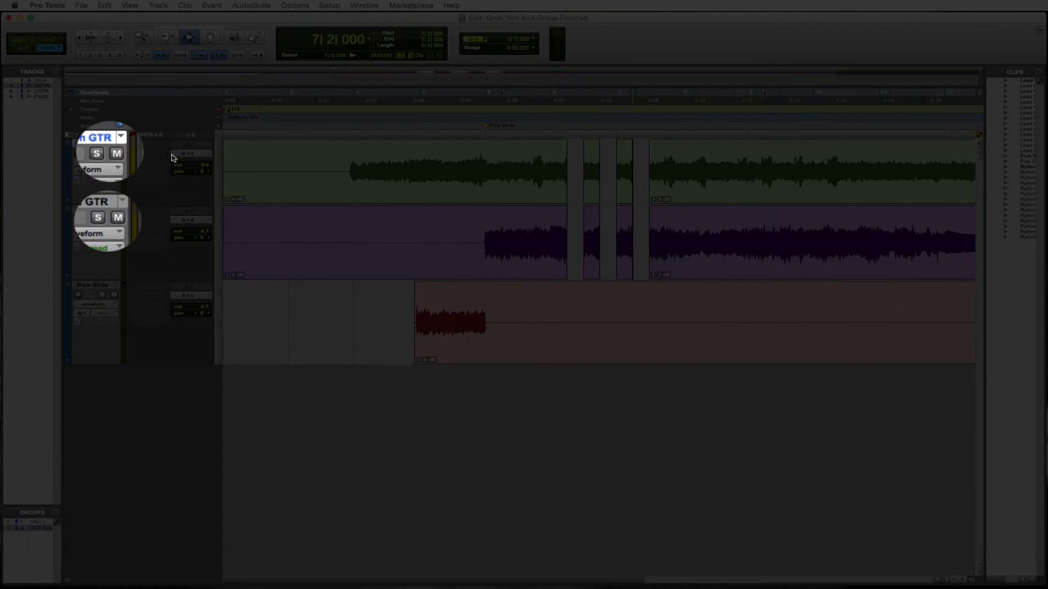
Step: Play the cut guitars from 5|1|000 and mute the grouped tracks during playback
{"action": "left_click", "coordinate": [95, 155]}
{"action": "left_click", "coordinate": [95, 157]}
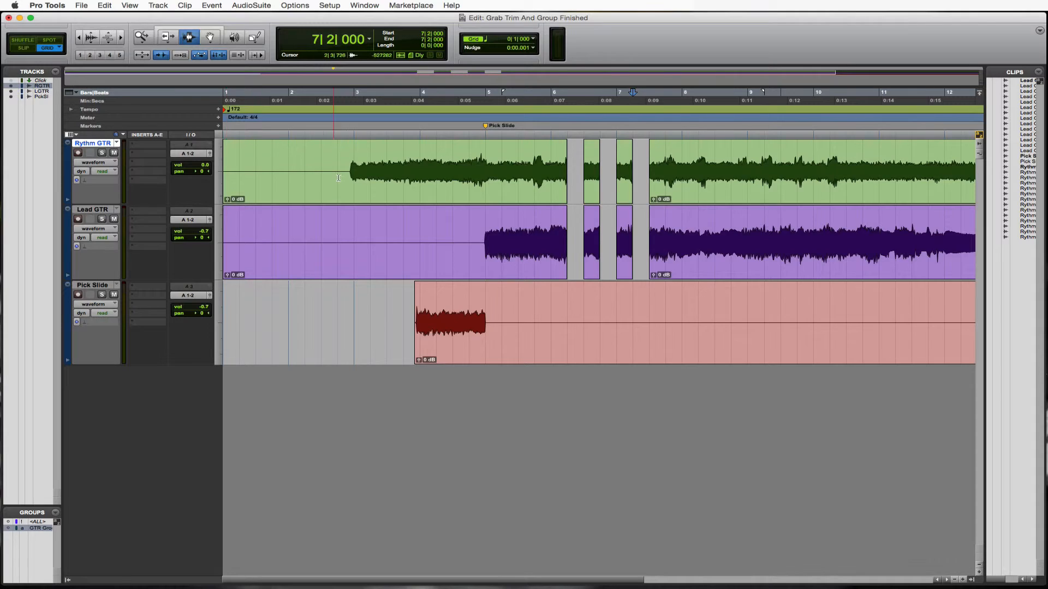
{"action": "left_click", "coordinate": [478, 194]}
{"action": "key", "text": "space"}
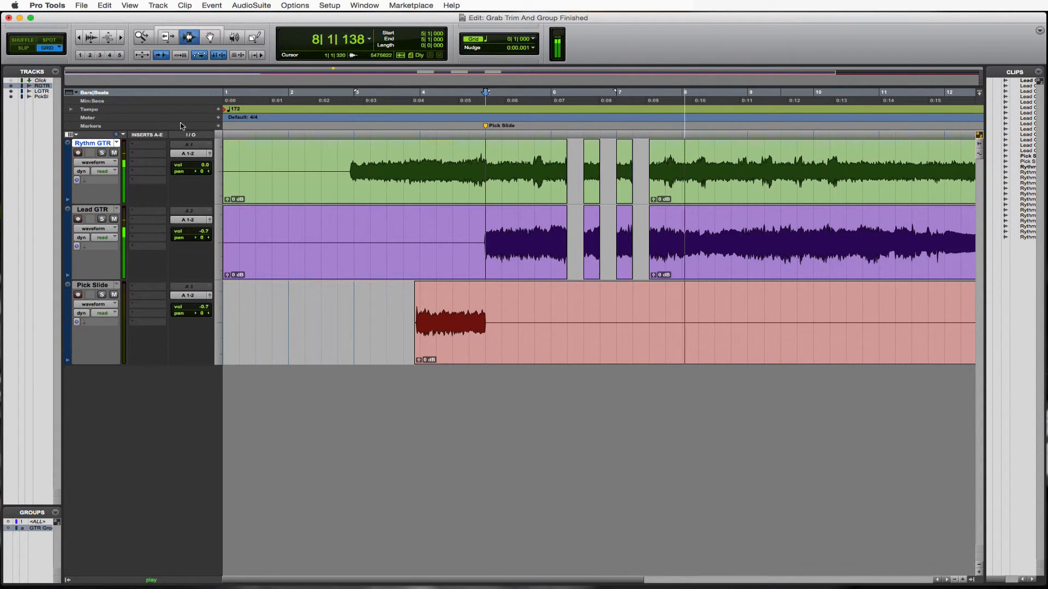
{"action": "left_click", "coordinate": [115, 153]}
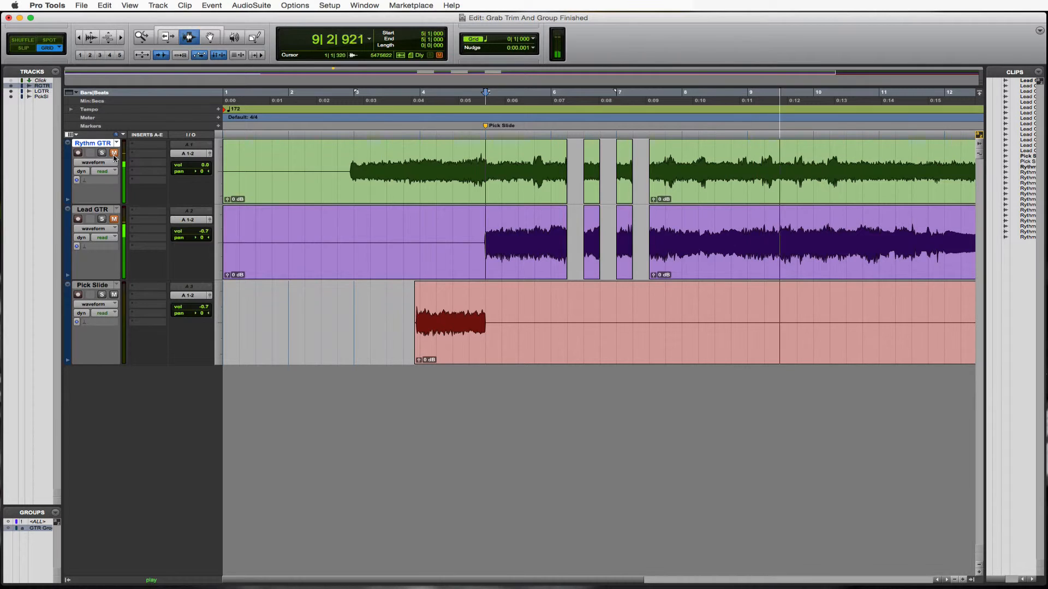
{"action": "key", "text": "space"}
Step: Unmute the guitar group and play it soloed from 3|4|000, clearing the solo after stopping
{"action": "left_click", "coordinate": [400, 222]}
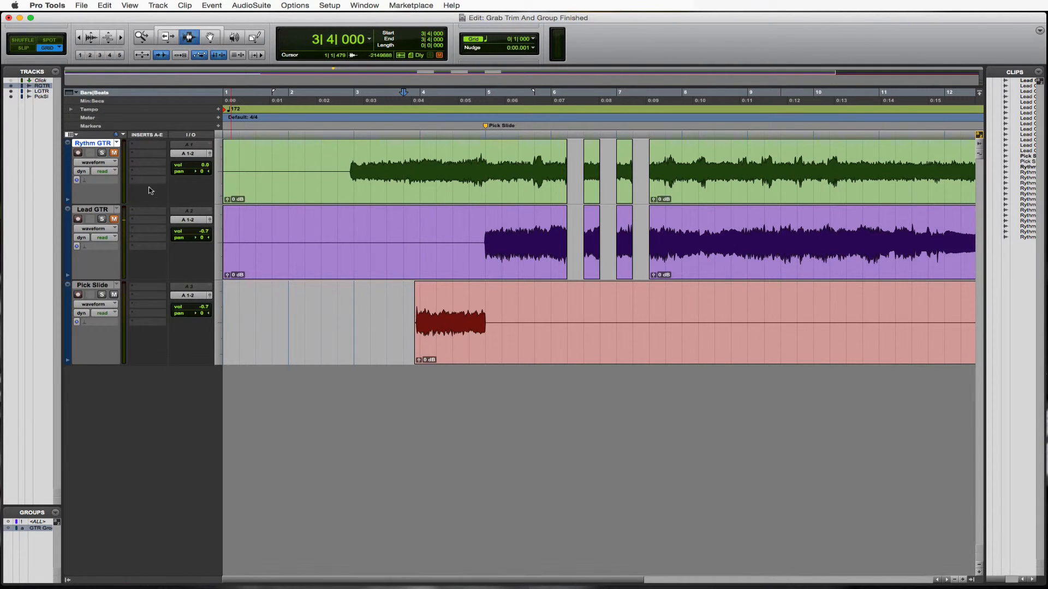
{"action": "left_click", "coordinate": [115, 219]}
{"action": "key", "text": "space"}
{"action": "left_click", "coordinate": [101, 219]}
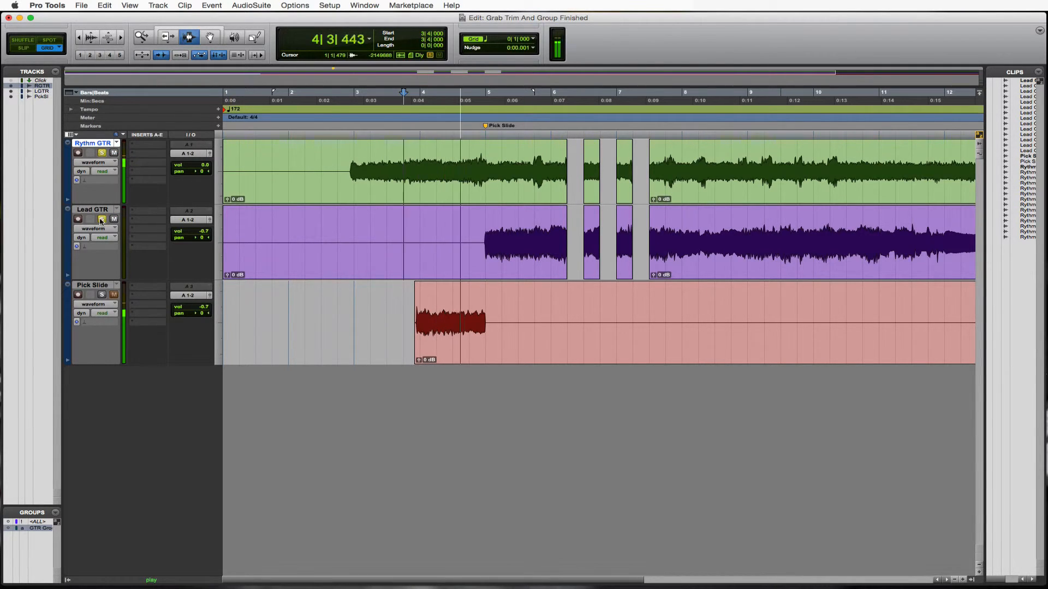
{"action": "key", "text": "space"}
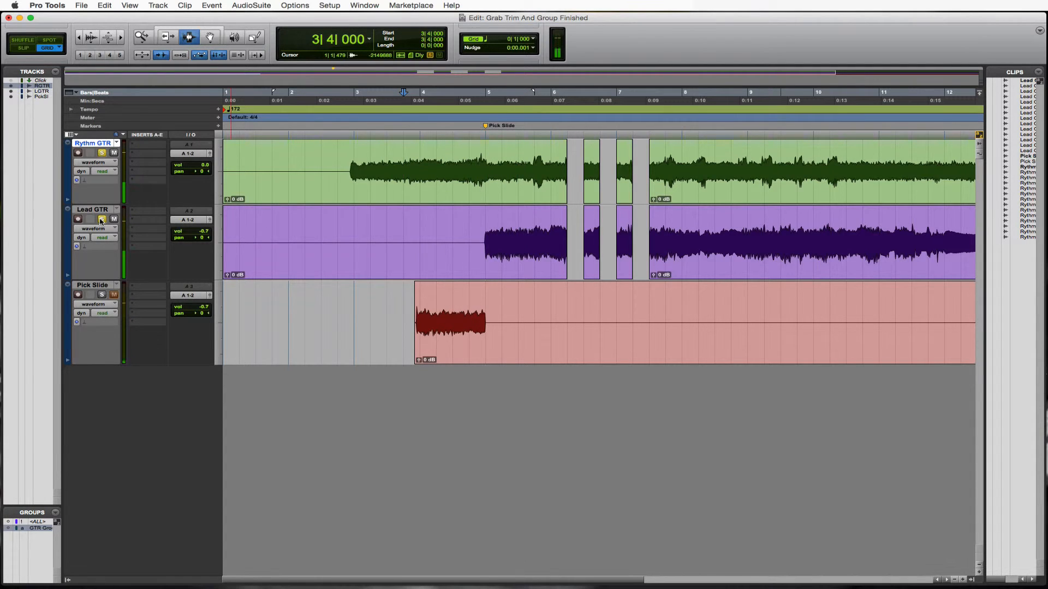
{"action": "left_click", "coordinate": [103, 220]}
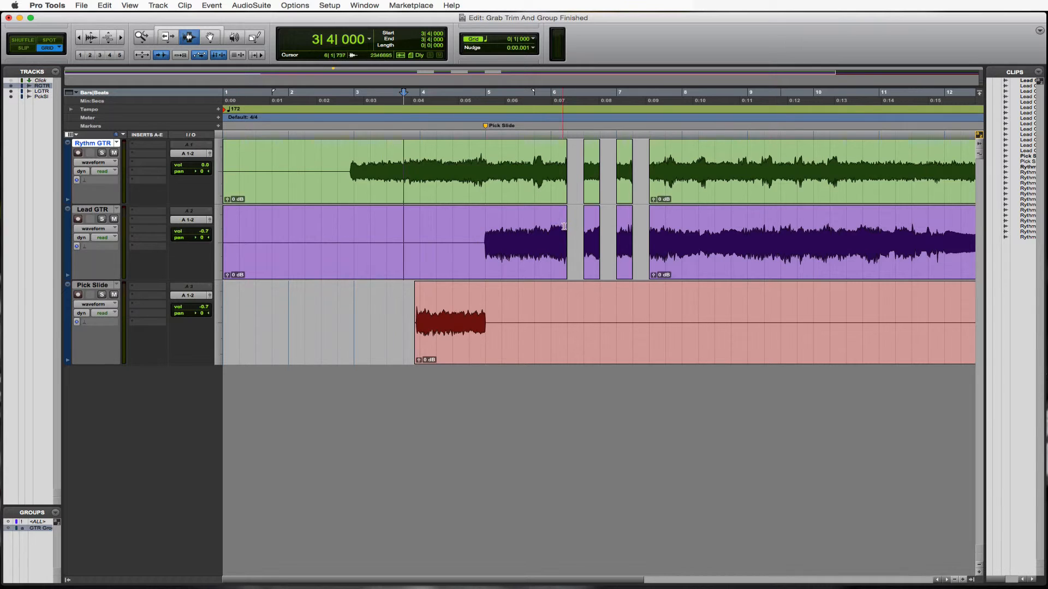
Step: Extend the first clips of the grouped guitar tracks across the deleted gaps to 7|3|000 with the Trim tool
{"action": "left_click", "coordinate": [547, 222]}
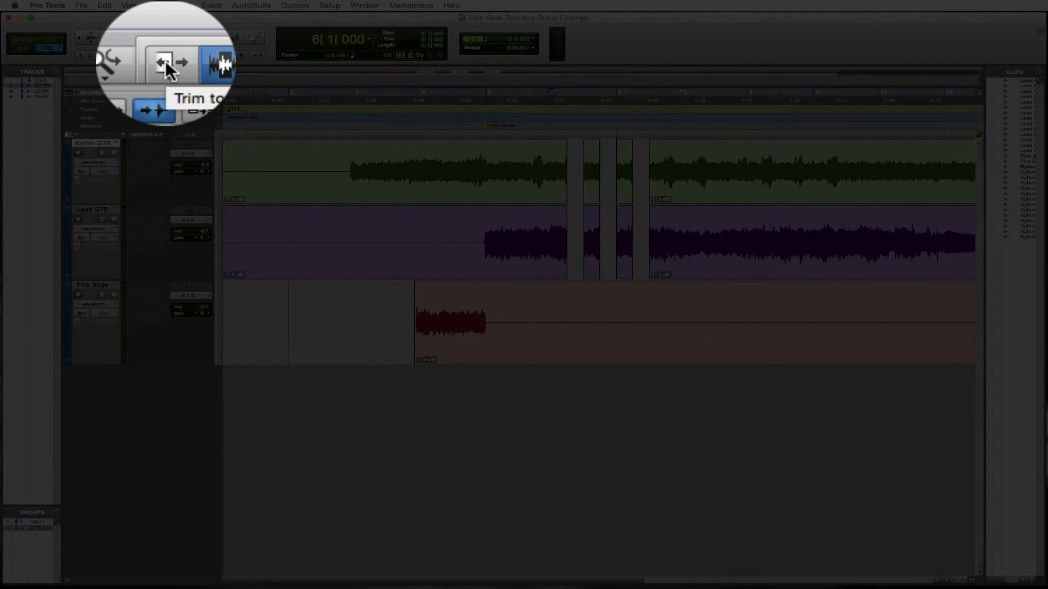
{"action": "left_click", "coordinate": [165, 62]}
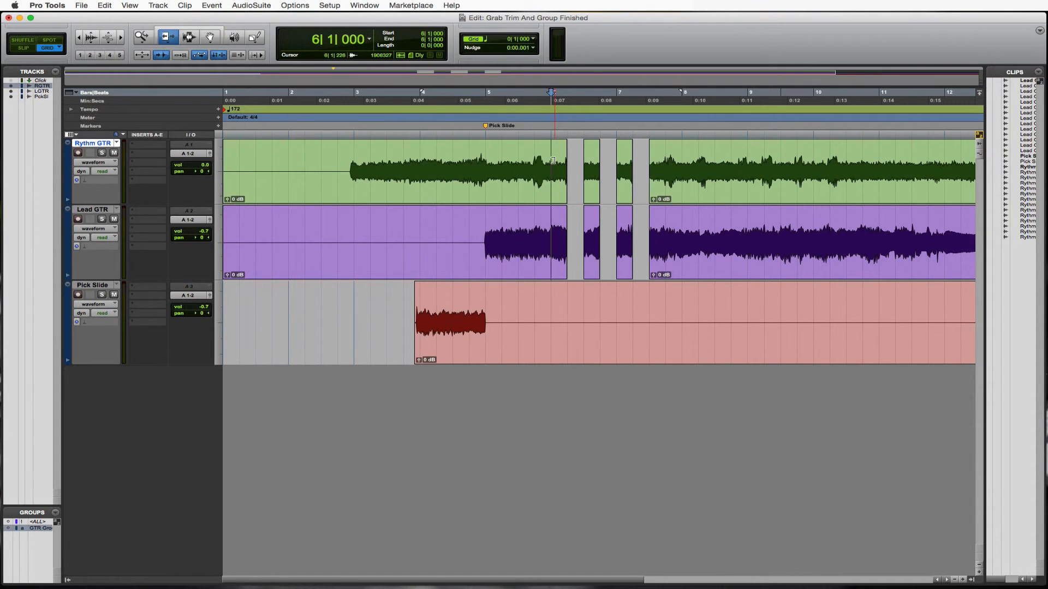
{"action": "key", "text": "shift+Return"}
{"action": "left_click_drag", "start_coordinate": [553, 159], "coordinate": [652, 159]}
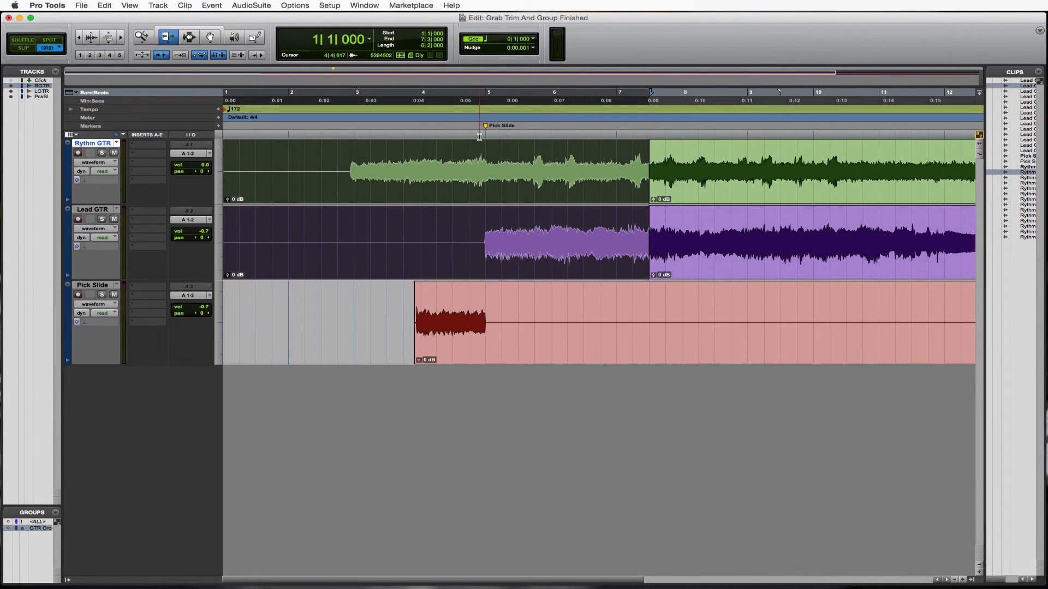
Step: Play the restored guitar clips from 5|1|000 and stop playback
{"action": "left_click", "coordinate": [189, 38]}
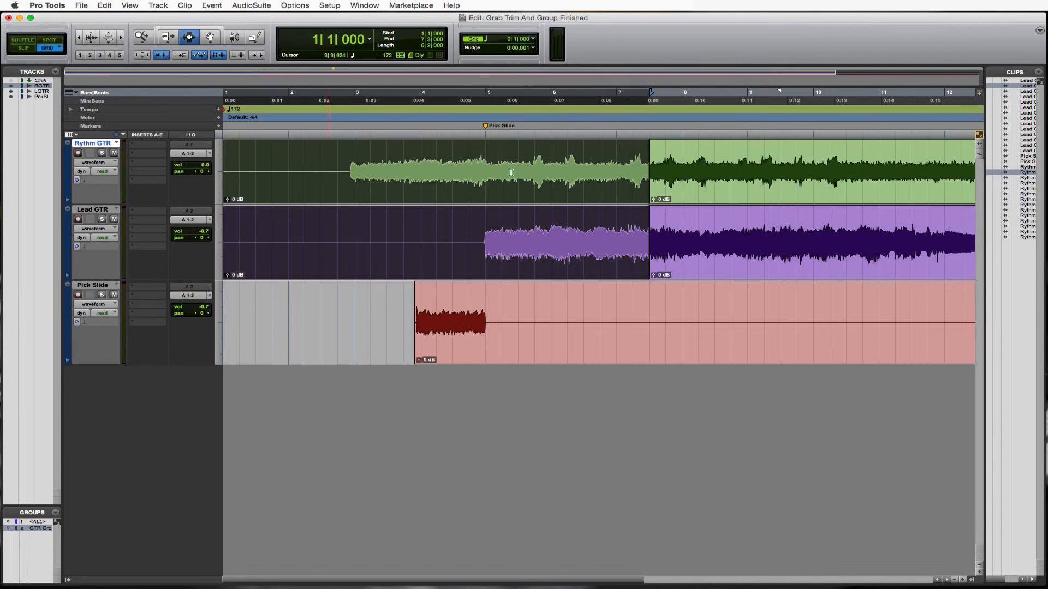
{"action": "left_click", "coordinate": [482, 201]}
{"action": "key", "text": "space"}
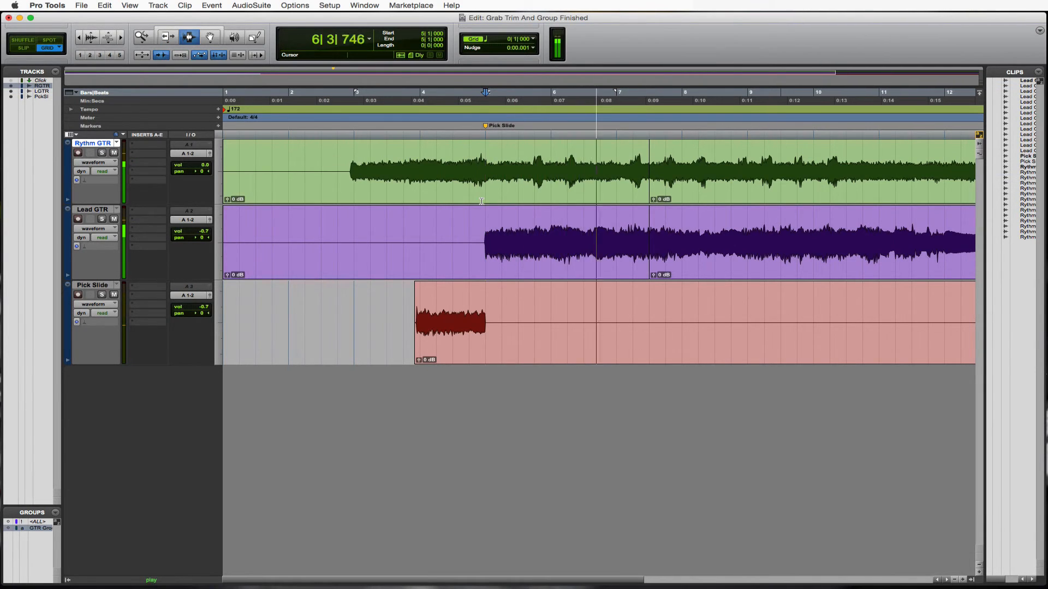
{"action": "key", "text": "space"}
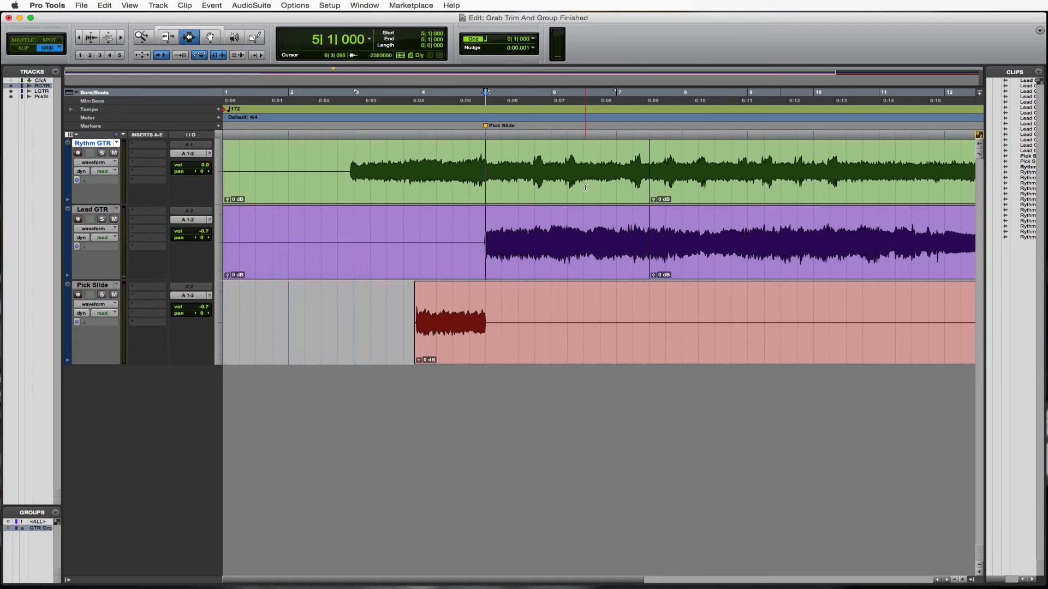
Step: Delete the start of the Pick Slide clip by selecting from 3|4|000 to 4|1|000
{"action": "left_click", "coordinate": [418, 310]}
{"action": "key", "text": "super+bracketright"}
{"action": "key", "text": "super+bracketright"}
{"action": "key", "text": "super+bracketright"}
{"action": "key", "text": "super+bracketright"}
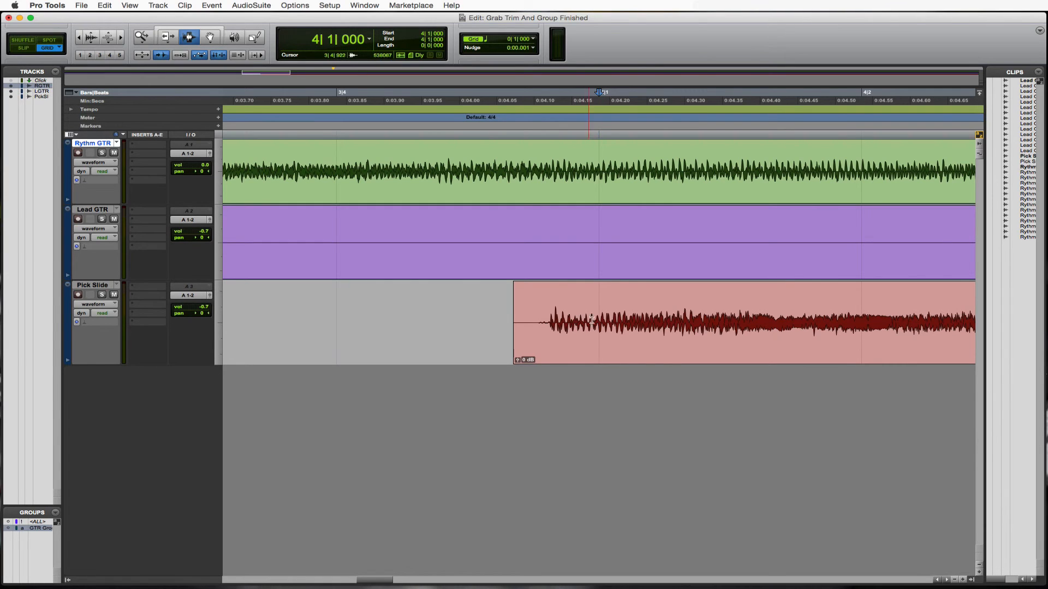
{"action": "key", "text": "super+bracketleft"}
{"action": "key", "text": "super+bracketleft"}
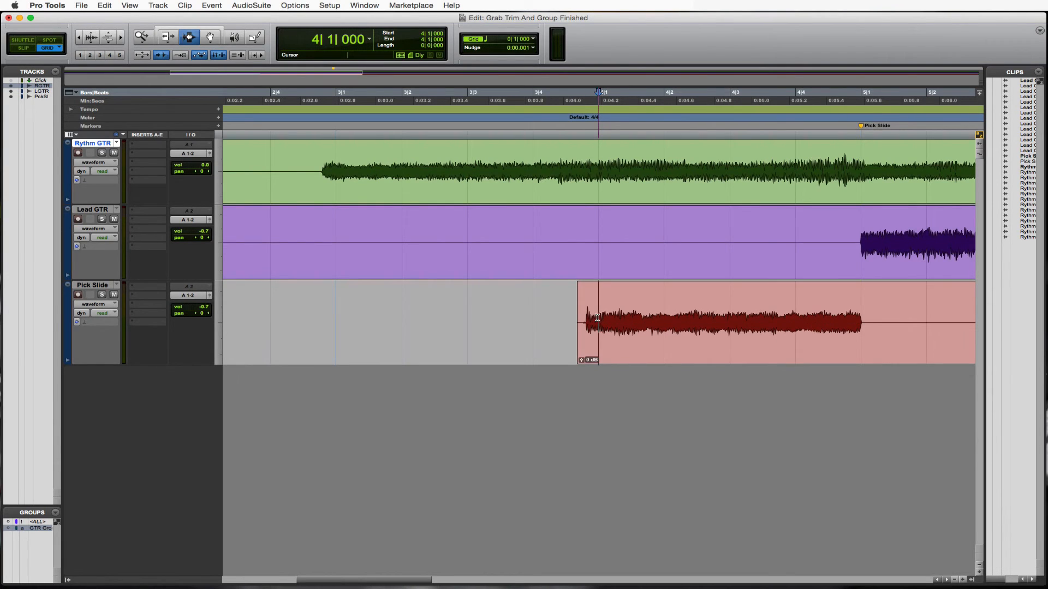
{"action": "left_click_drag", "start_coordinate": [598, 318], "coordinate": [534, 320]}
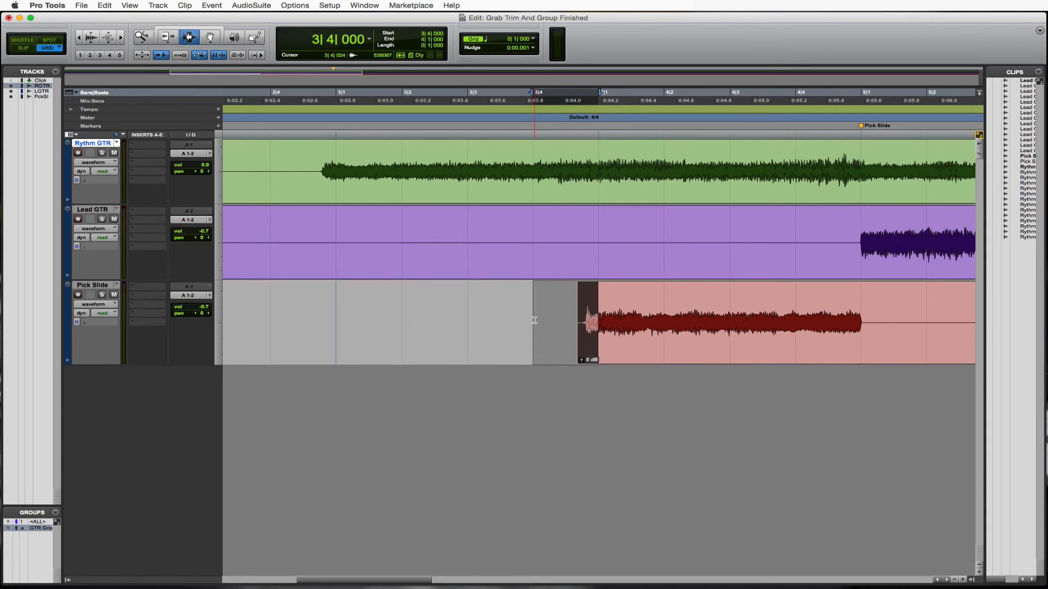
{"action": "key", "text": "Delete"}
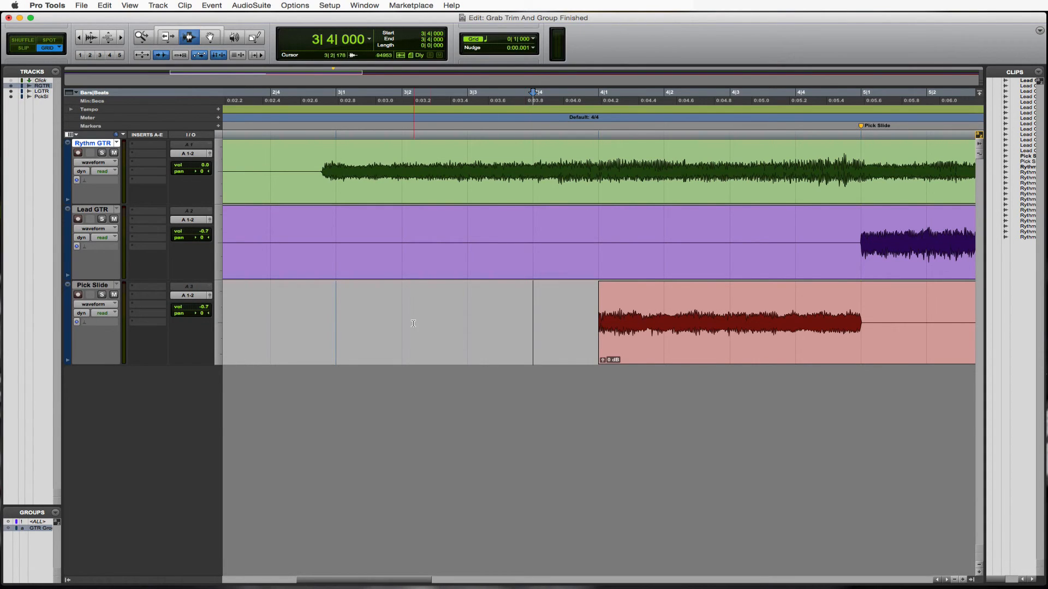
Step: Play the shortened Pick Slide from 3|1|000 and stop playback
{"action": "left_click", "coordinate": [344, 314]}
{"action": "key", "text": "space"}
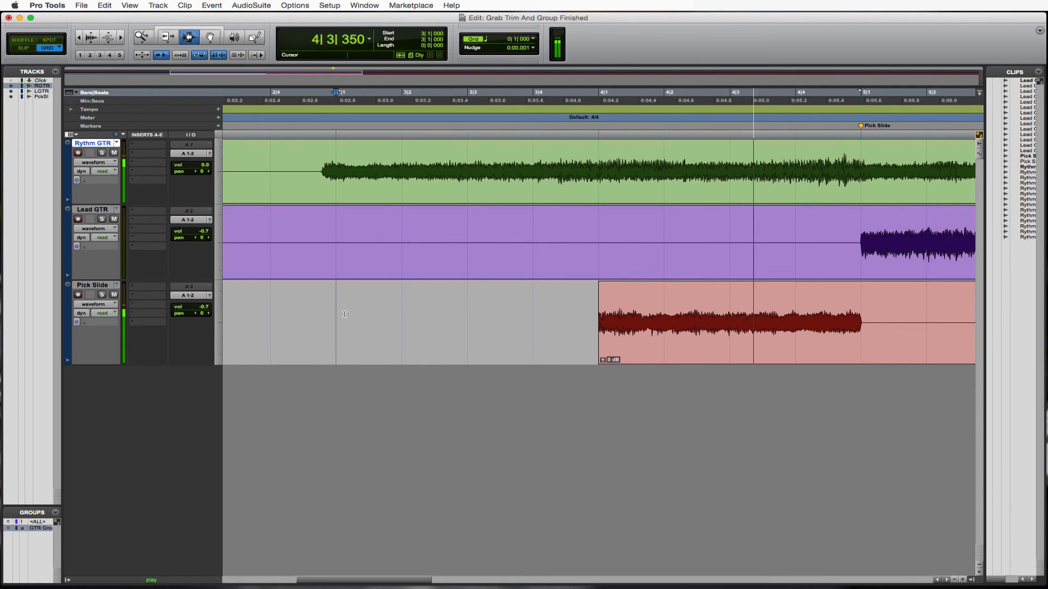
{"action": "key", "text": "space"}
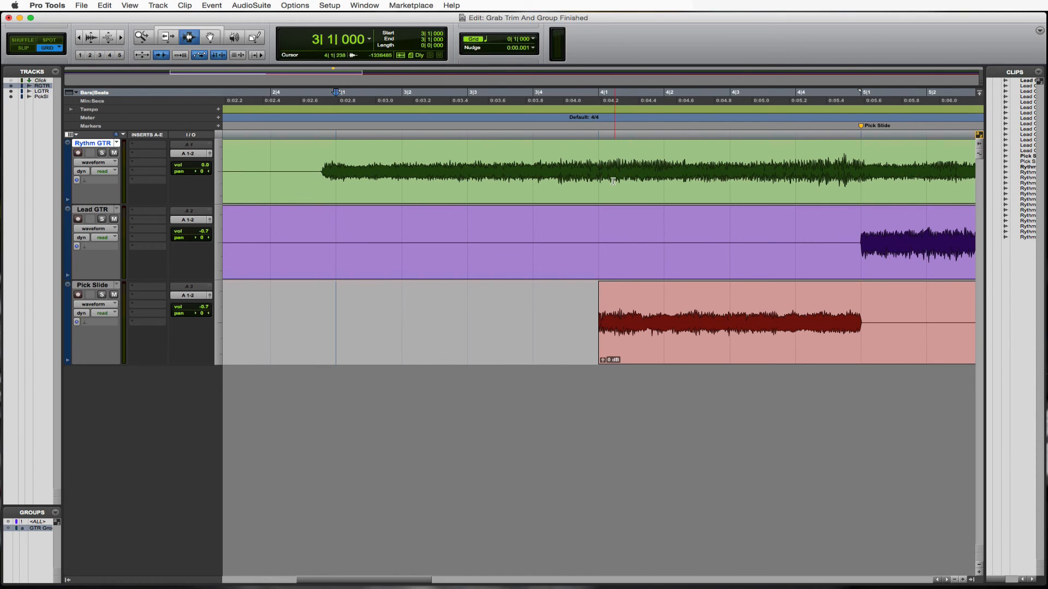
Step: Extend the Pick Slide clip's start back to 3|4|000 with the Trim tool and play it from there
{"action": "left_click", "coordinate": [169, 38]}
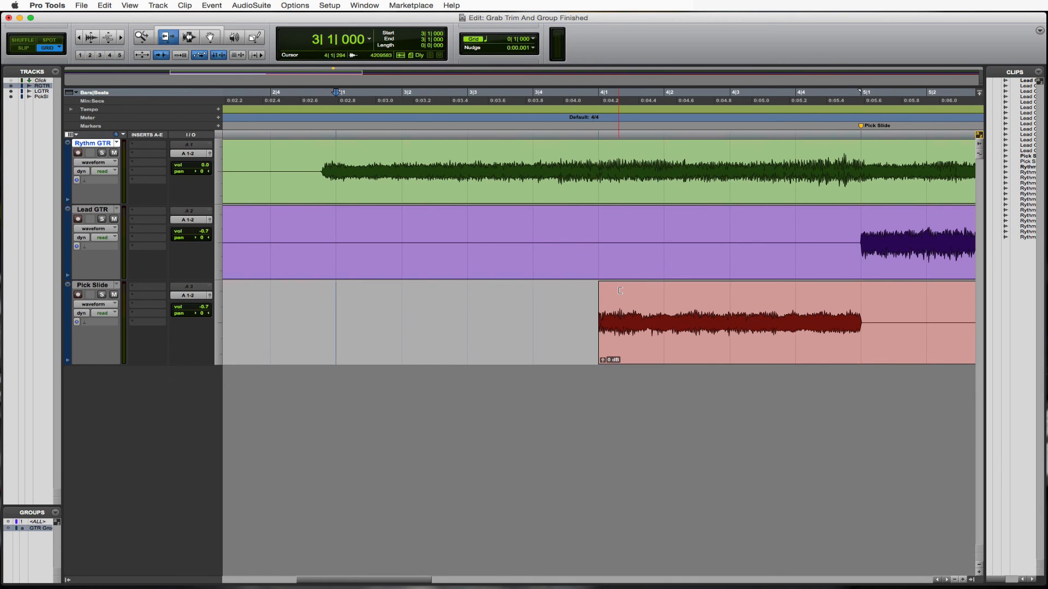
{"action": "left_click_drag", "start_coordinate": [599, 308], "coordinate": [524, 309]}
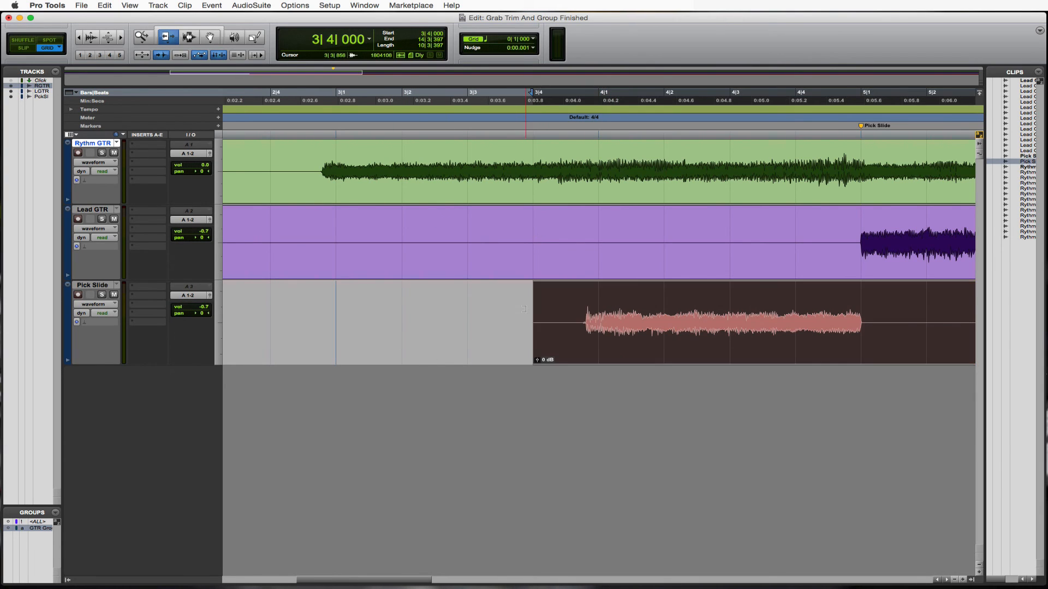
{"action": "key", "text": "F7"}
{"action": "left_click", "coordinate": [525, 310]}
{"action": "key", "text": "space"}
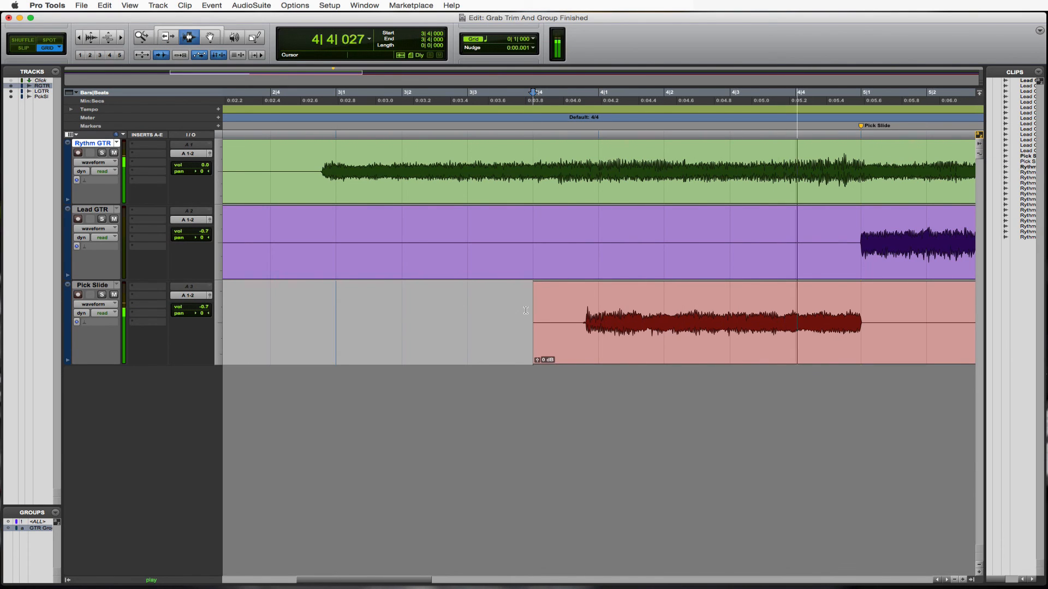
{"action": "key", "text": "space"}
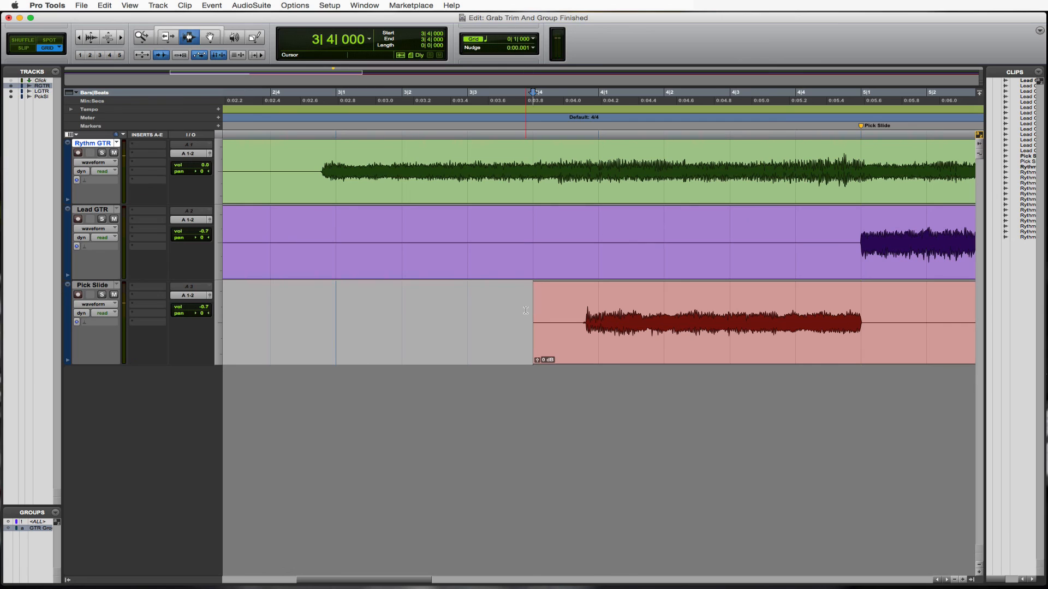